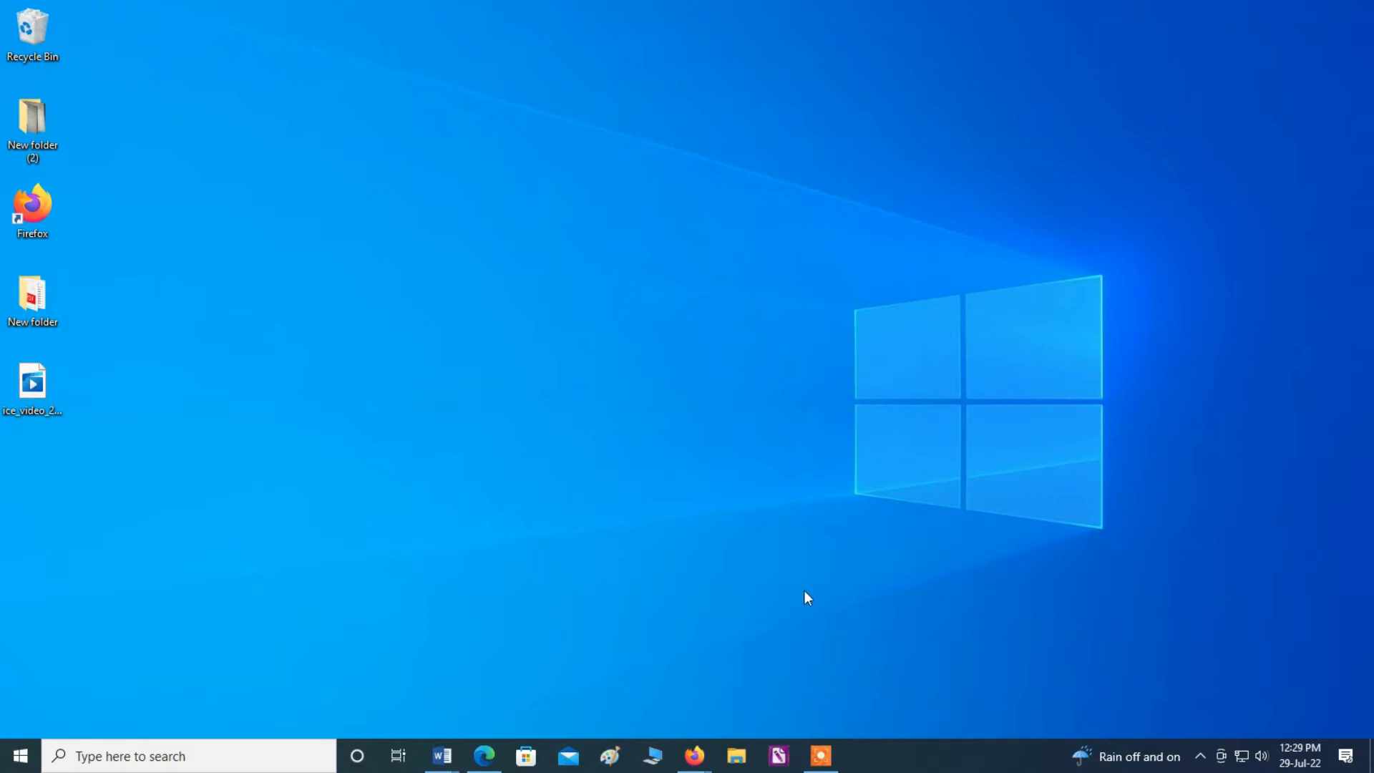
Switch to Firefox and open google.com in the new tab.
{"action": "mouse_move", "coordinate": [694, 755]}
{"action": "left_click", "coordinate": [789, 698]}
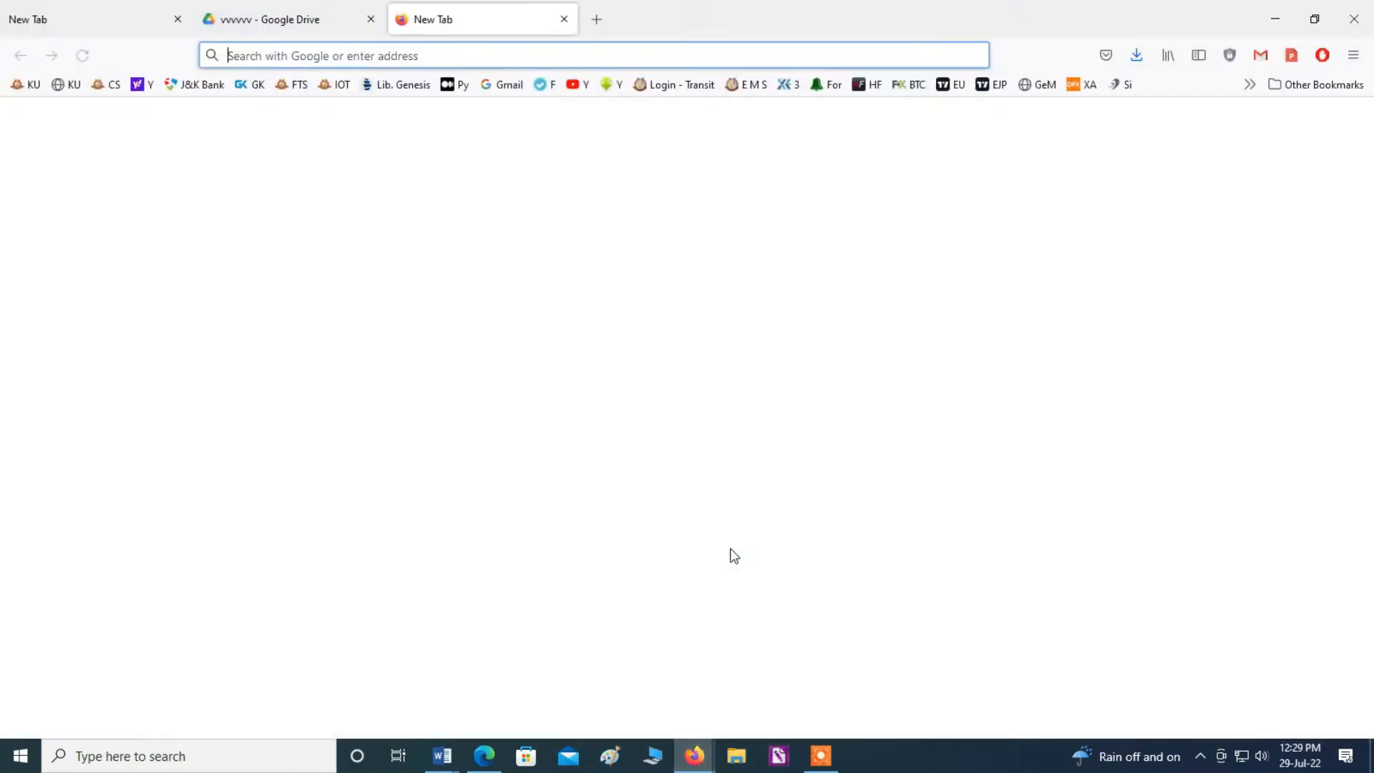
{"action": "left_click", "coordinate": [455, 54]}
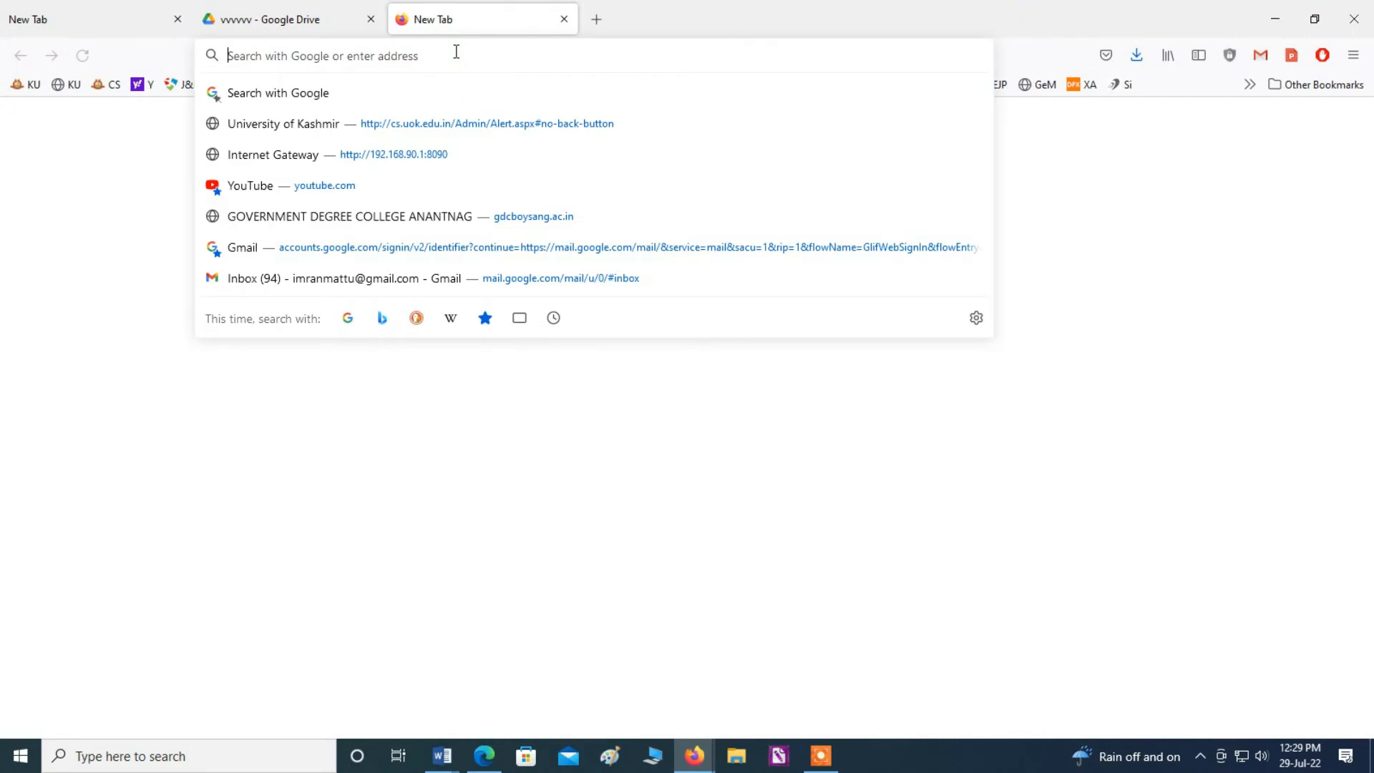
{"action": "type", "text": "google.com/"}
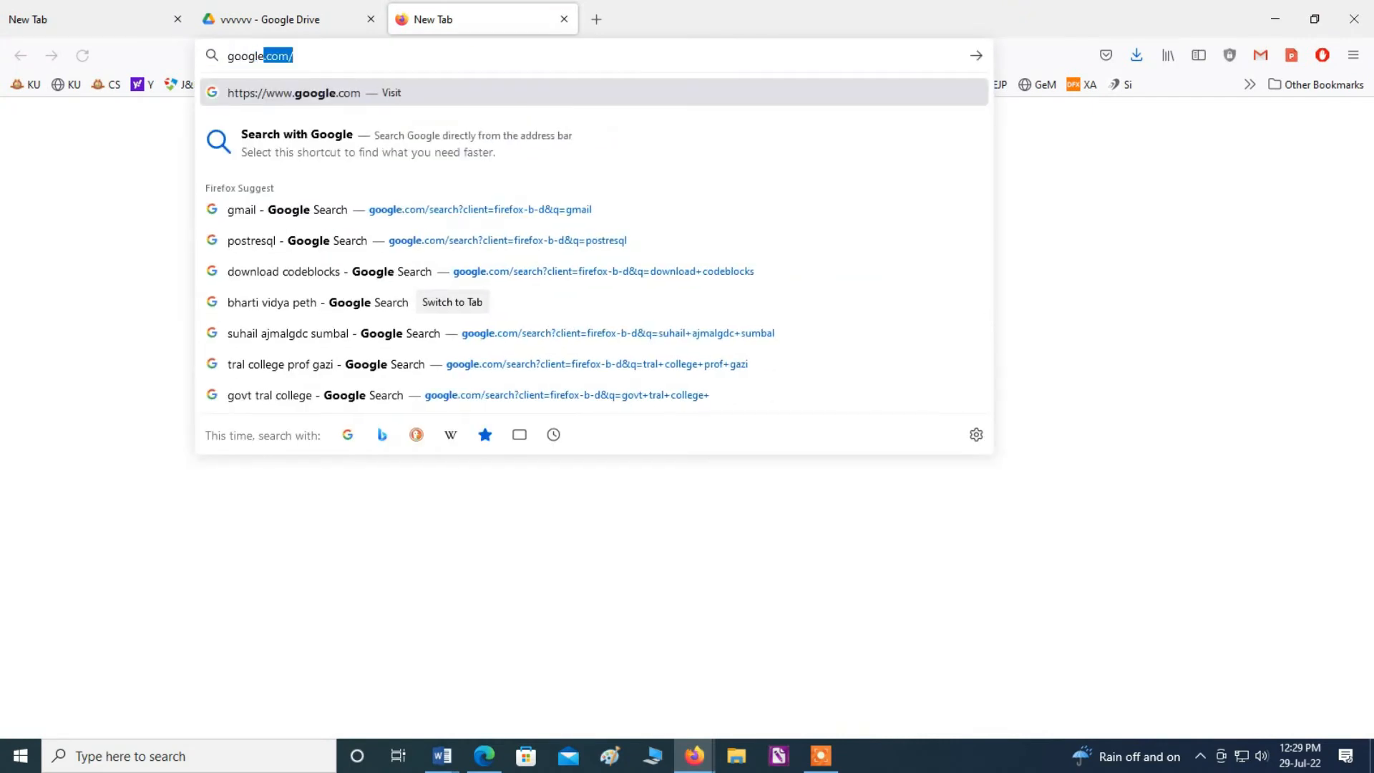
{"action": "key", "text": "Return"}
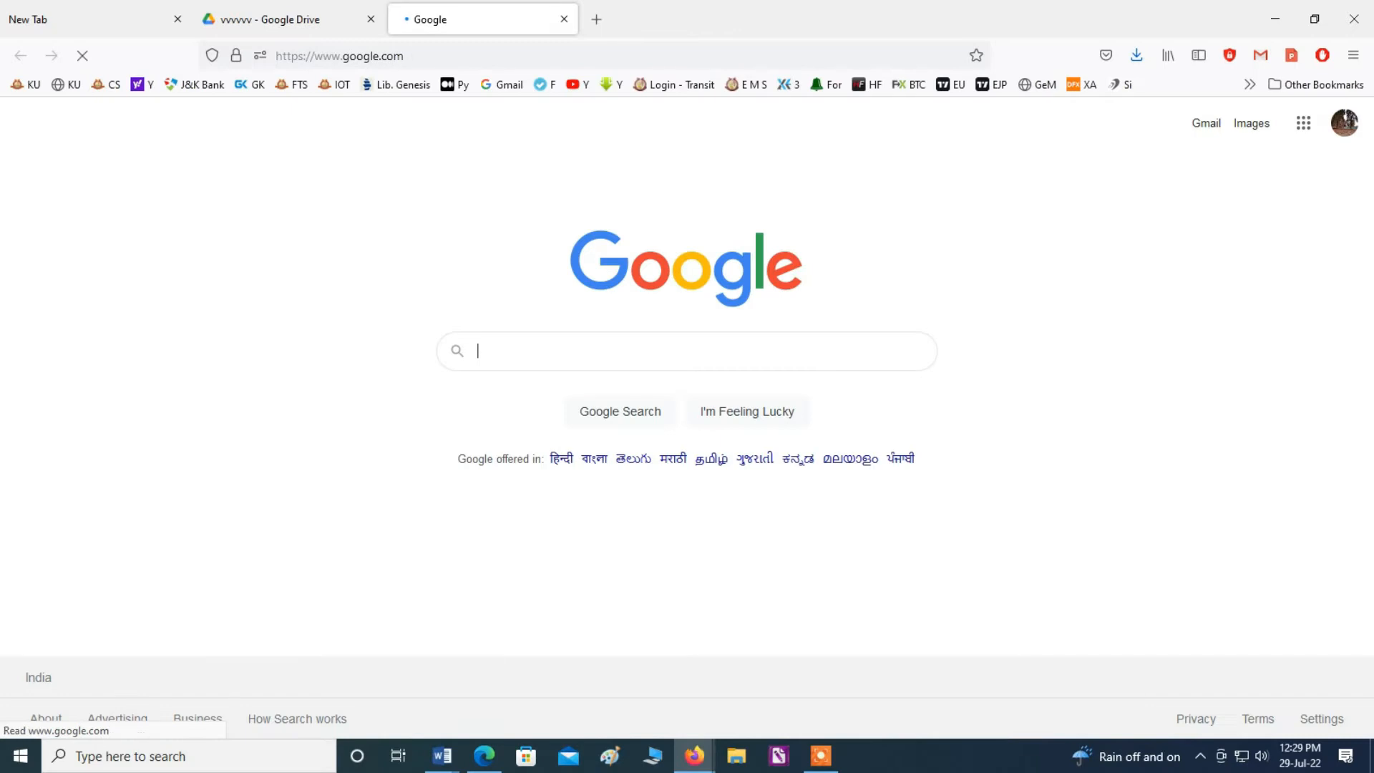
Search Google for "codeblocks download".
{"action": "left_click", "coordinate": [600, 349]}
{"action": "left_click", "coordinate": [601, 350]}
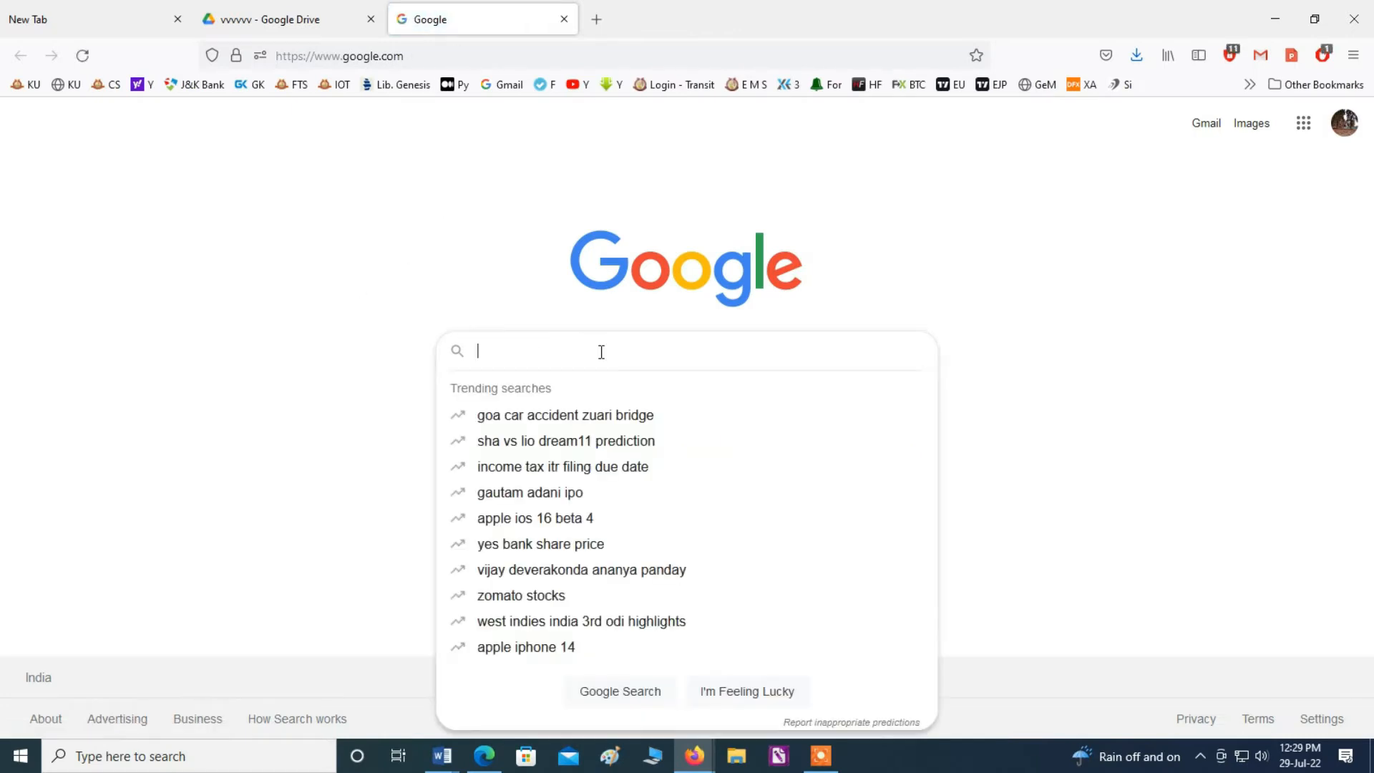
{"action": "type", "text": "c"}
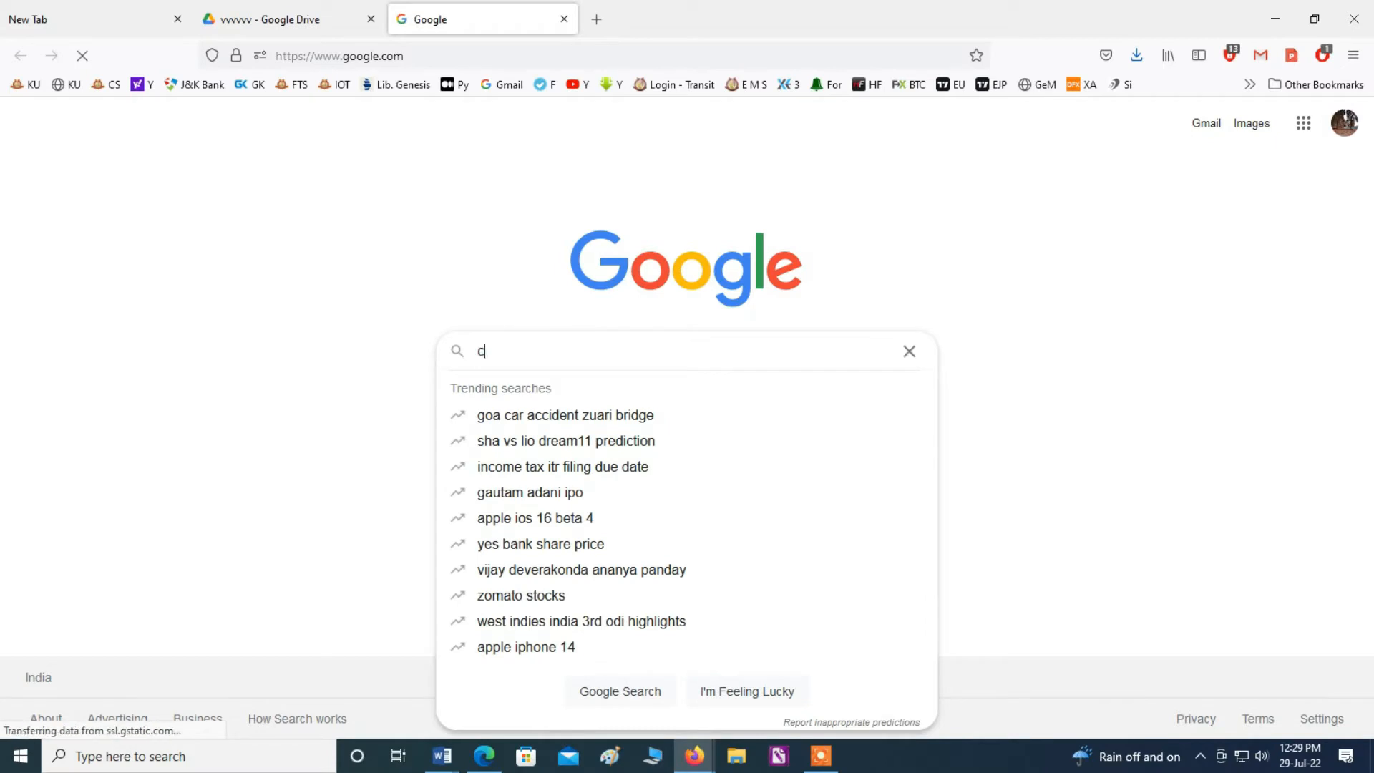
{"action": "type", "text": "ode"}
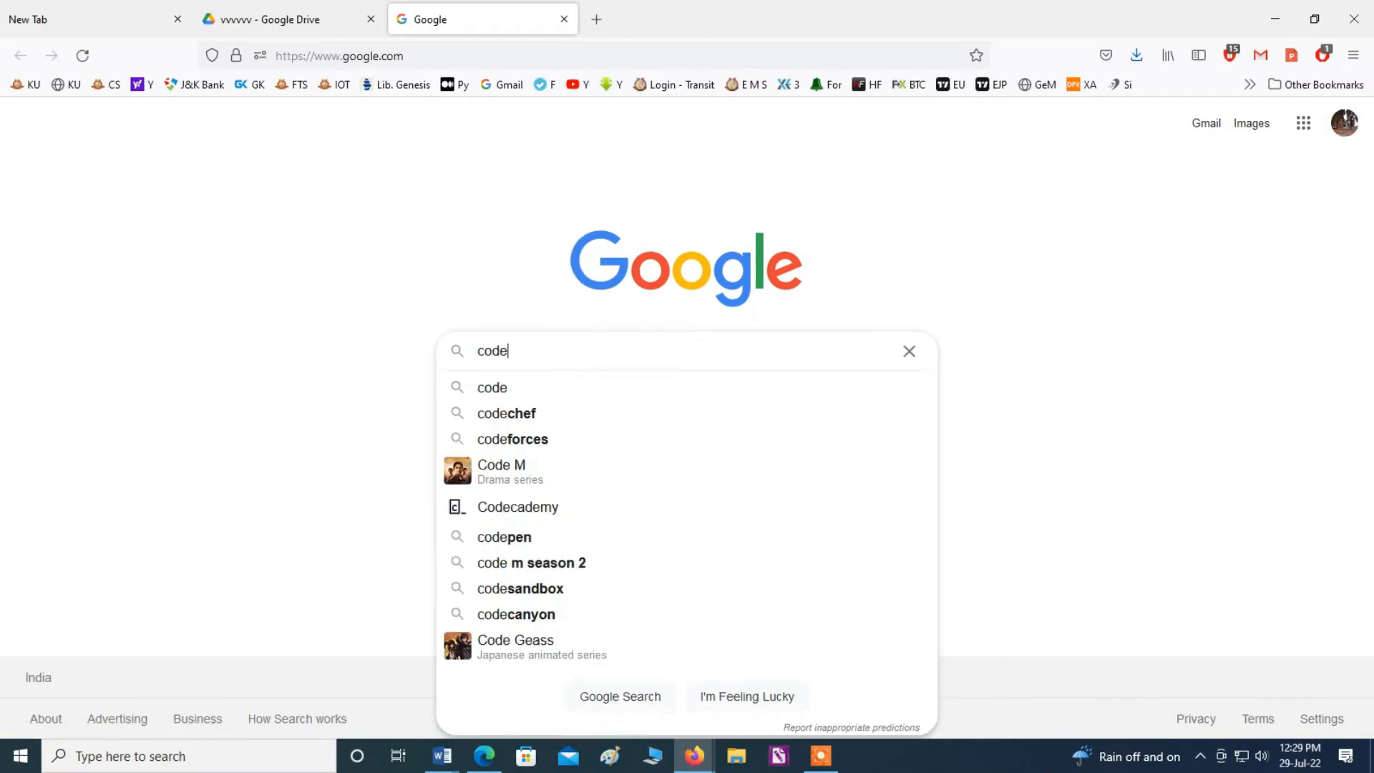
{"action": "type", "text": "bloc"}
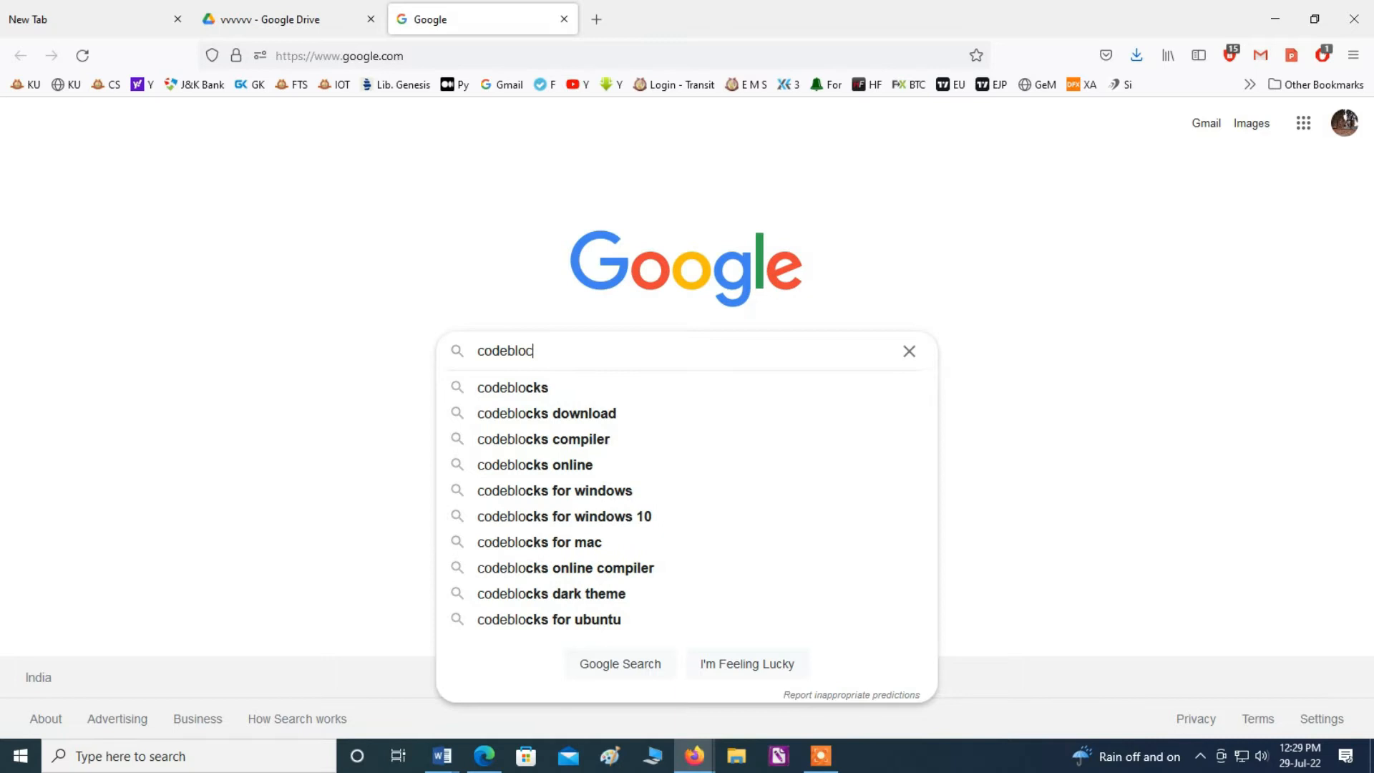
{"action": "type", "text": "ks"}
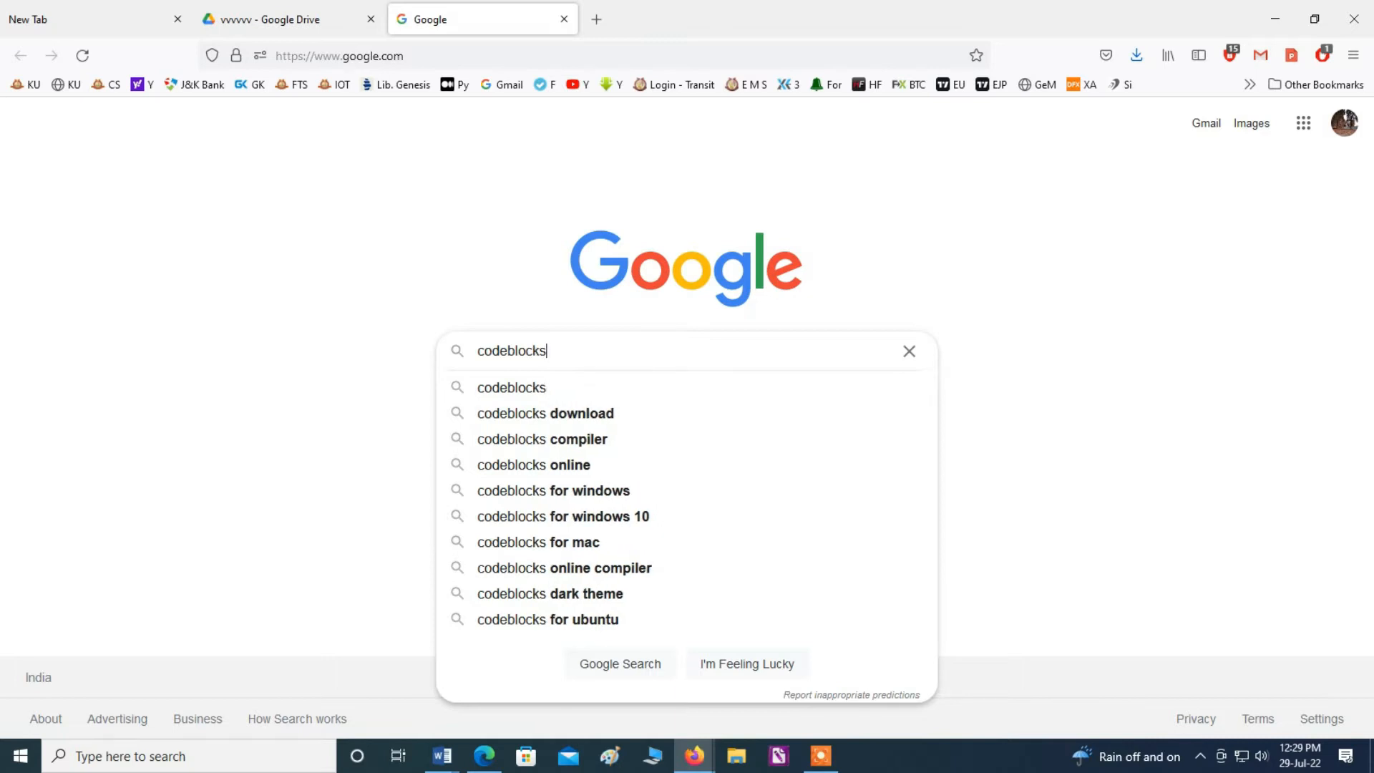
{"action": "key", "text": "Down"}
{"action": "key", "text": "Down"}
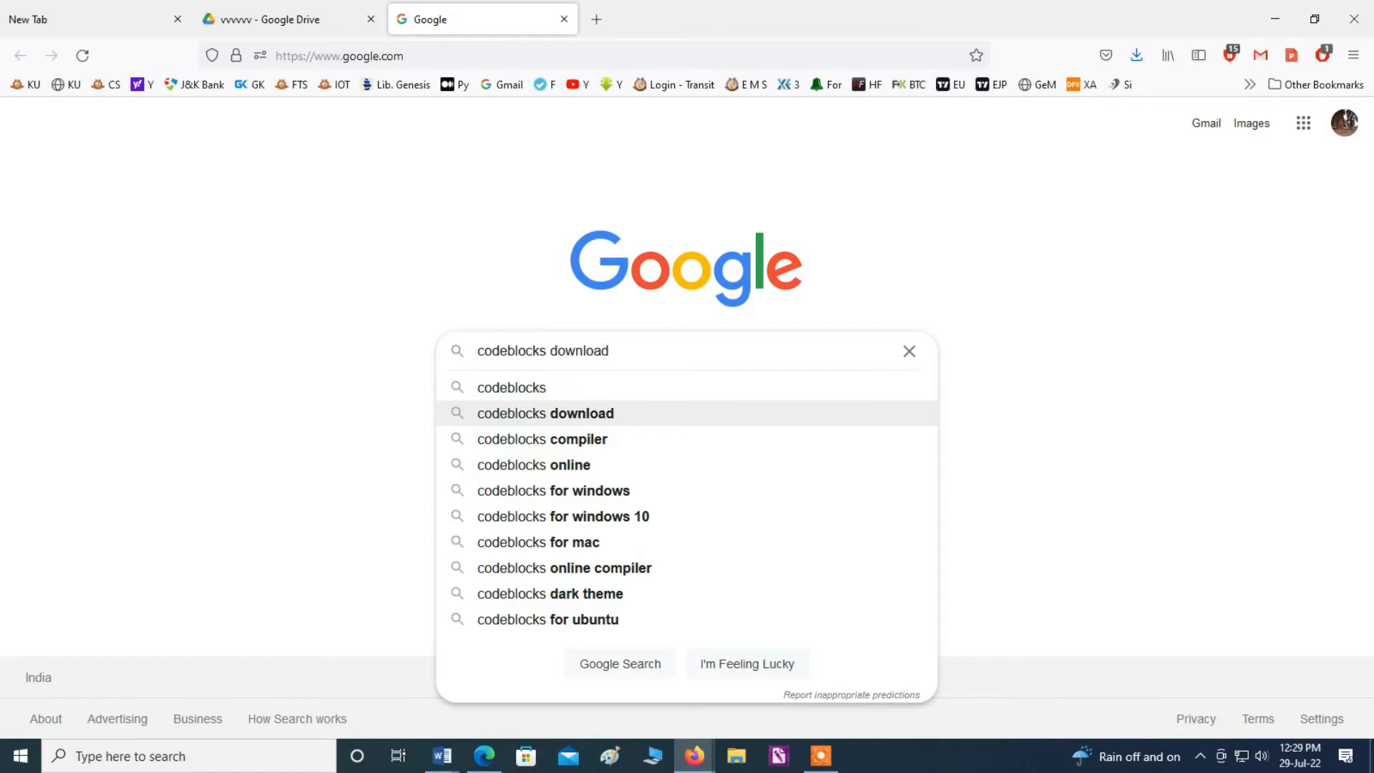
{"action": "key", "text": "Return"}
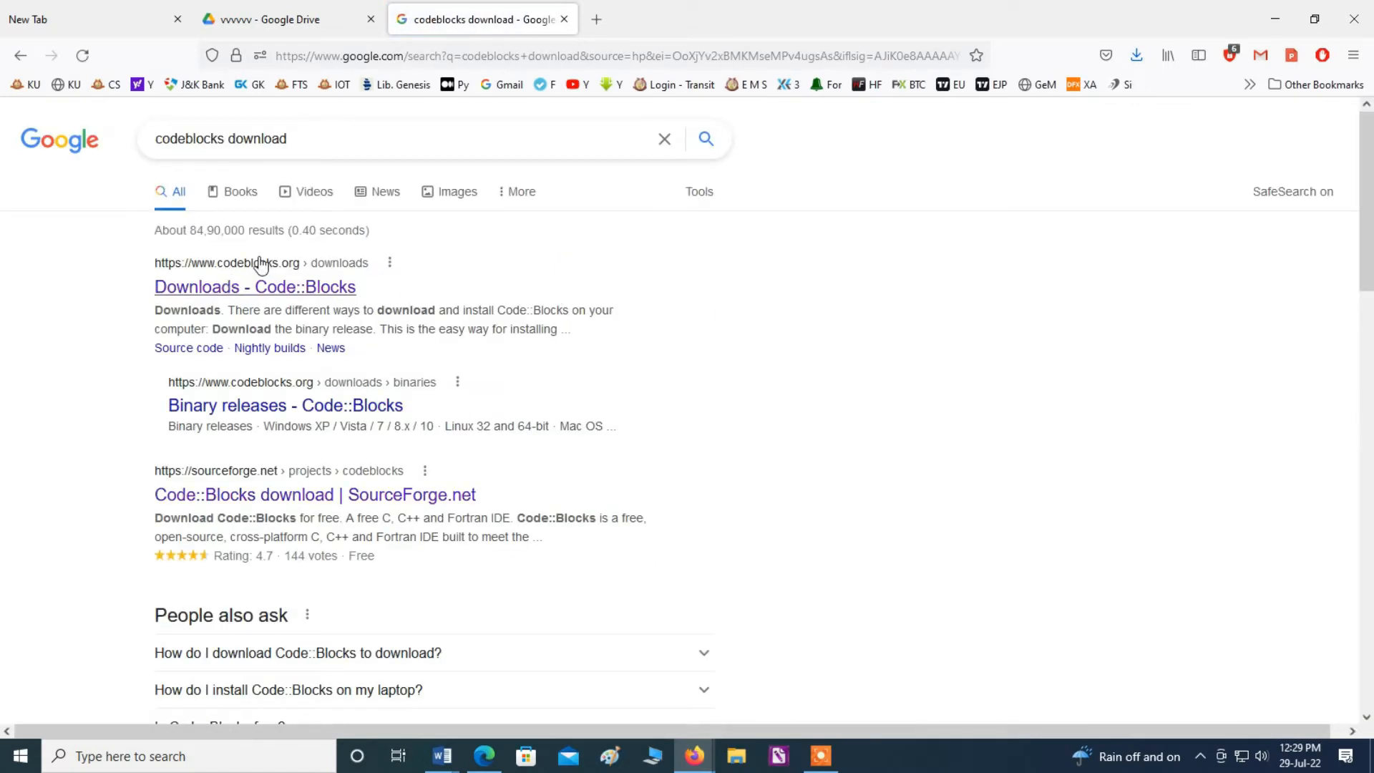
Open the Code::Blocks Downloads page from the results and go to the Microsoft Windows files of the binary release.
{"action": "left_click", "coordinate": [292, 295]}
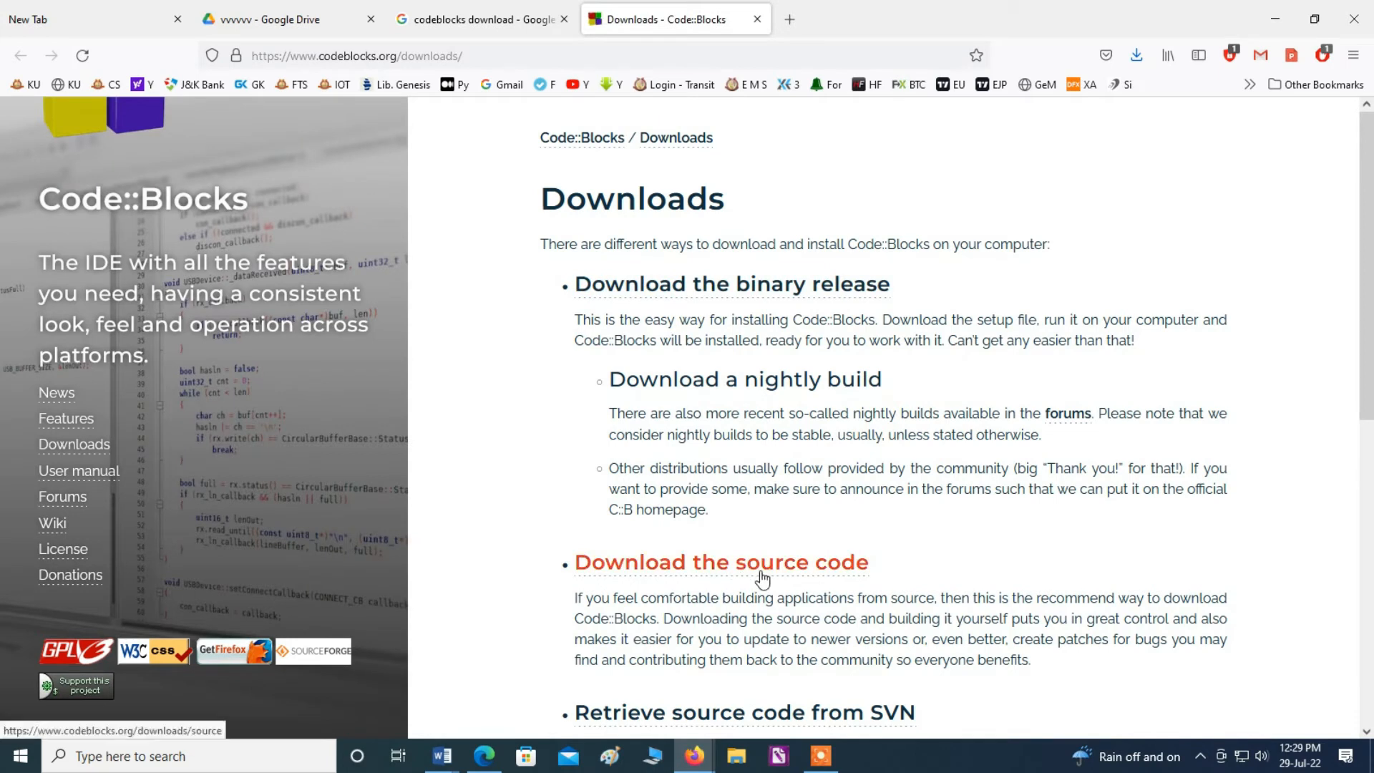
{"action": "scroll", "coordinate": [760, 581], "scroll_direction": "down", "scroll_amount": 2}
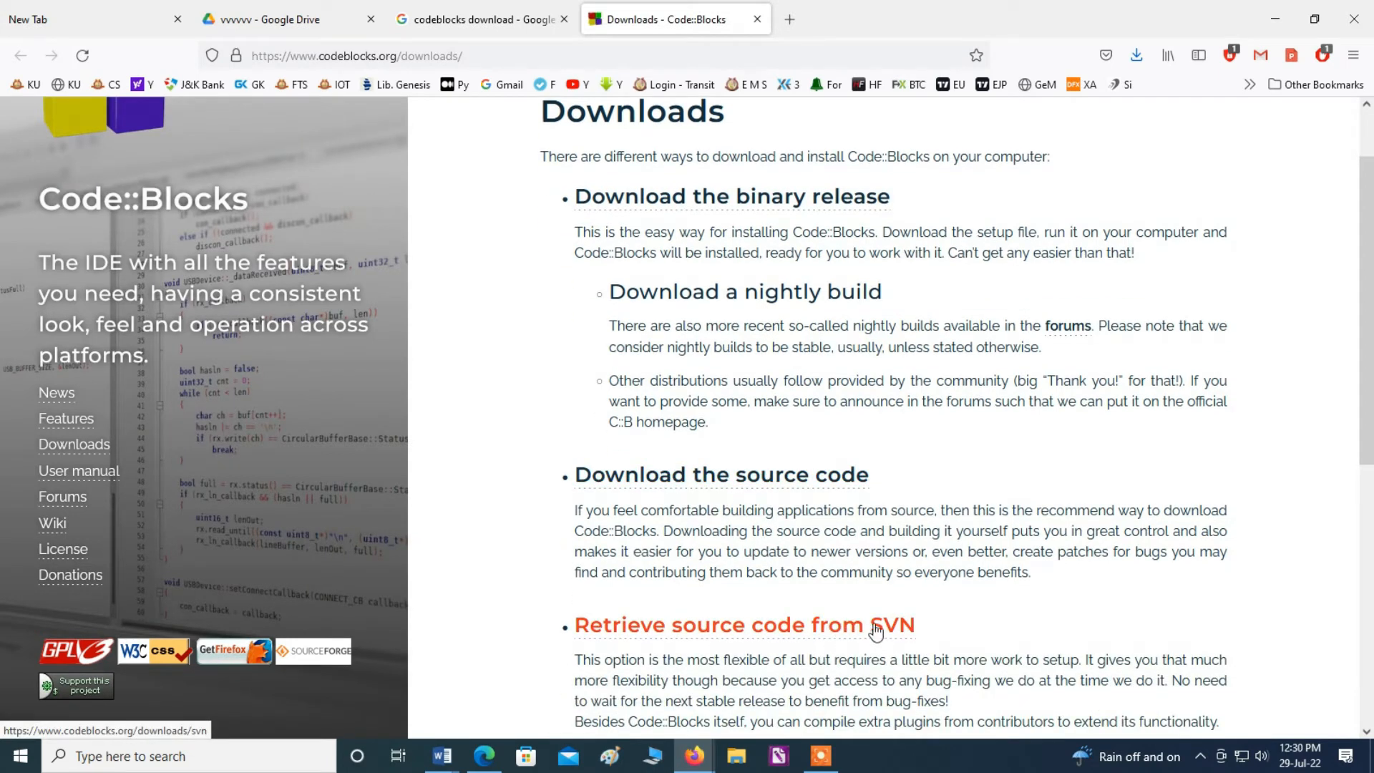
{"action": "scroll", "coordinate": [802, 402], "scroll_direction": "up", "scroll_amount": 2}
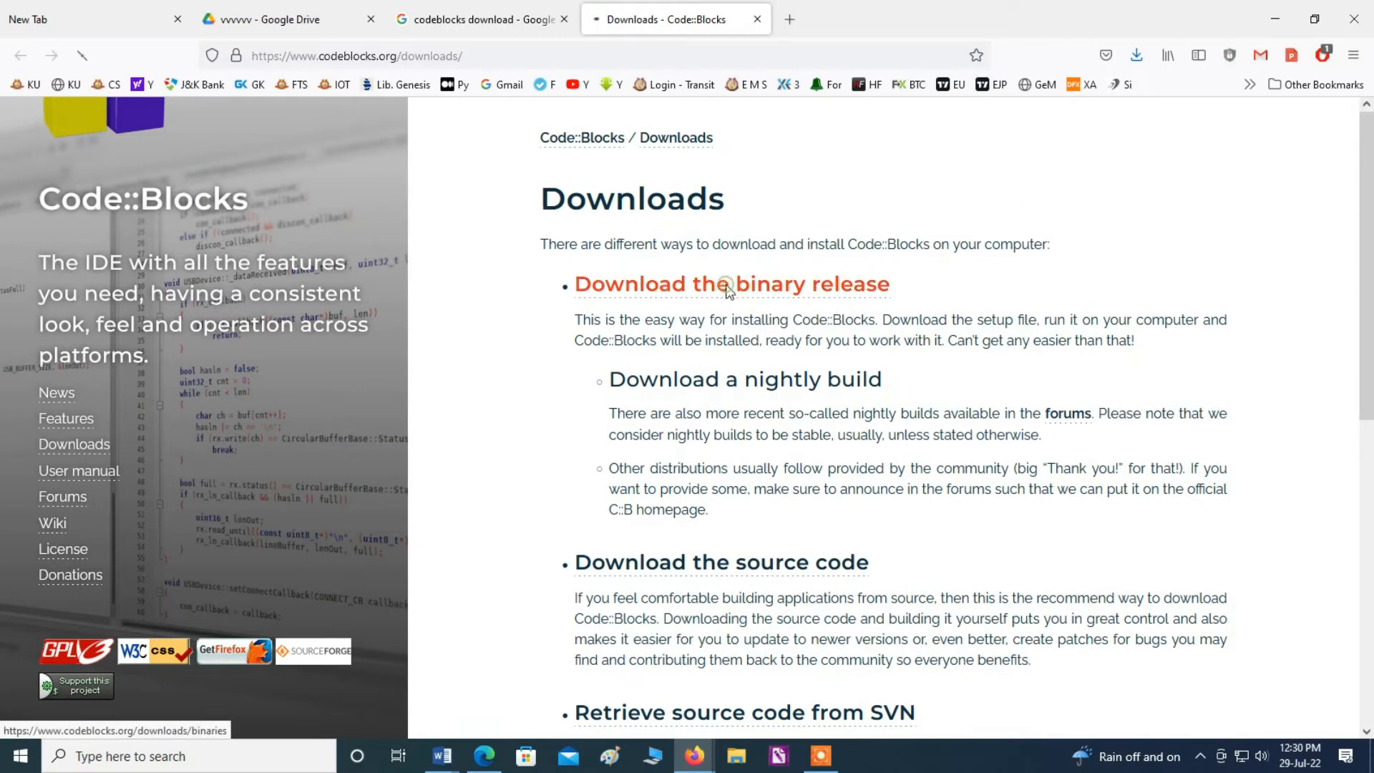
{"action": "left_click", "coordinate": [728, 291]}
{"action": "scroll", "coordinate": [574, 392], "scroll_direction": "down", "scroll_amount": 4}
{"action": "scroll", "coordinate": [573, 390], "scroll_direction": "down", "scroll_amount": 2}
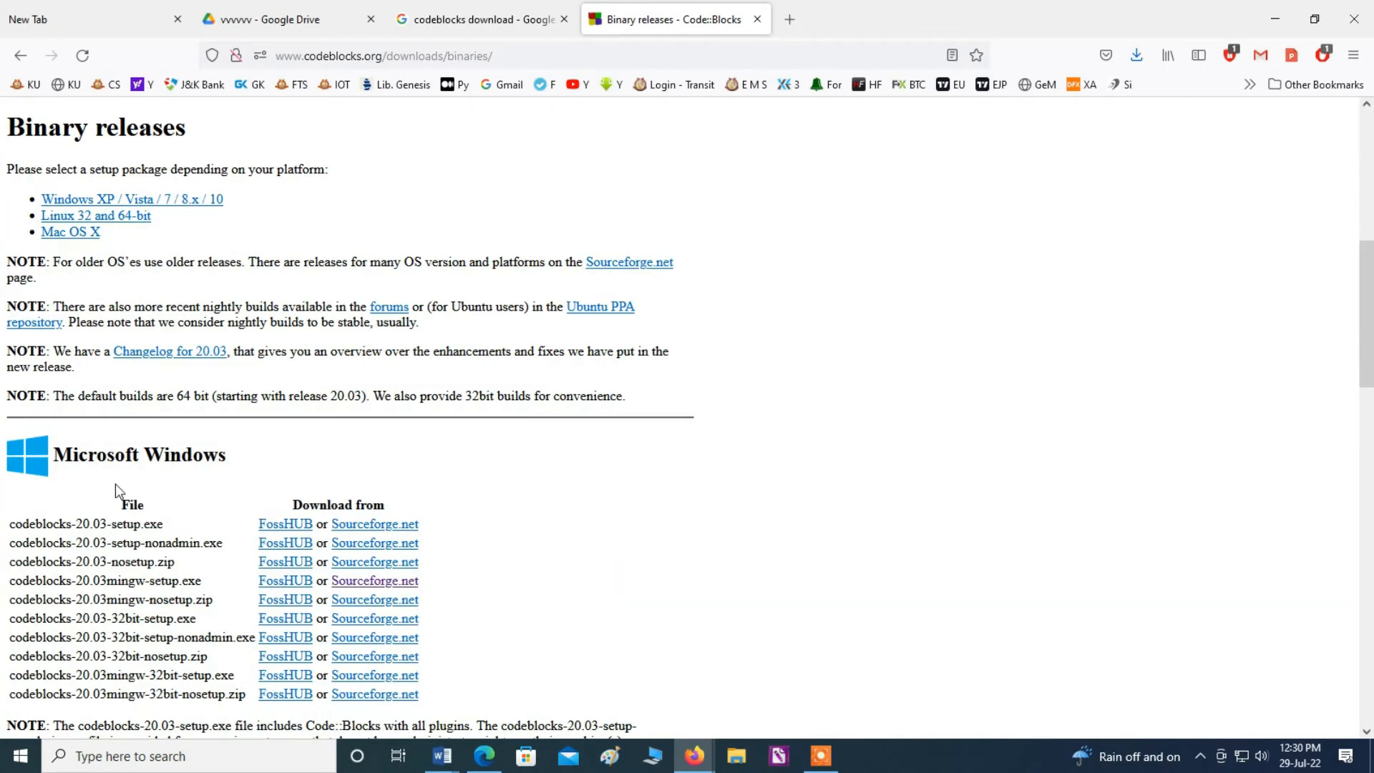
{"action": "scroll", "coordinate": [116, 487], "scroll_direction": "down", "scroll_amount": 1}
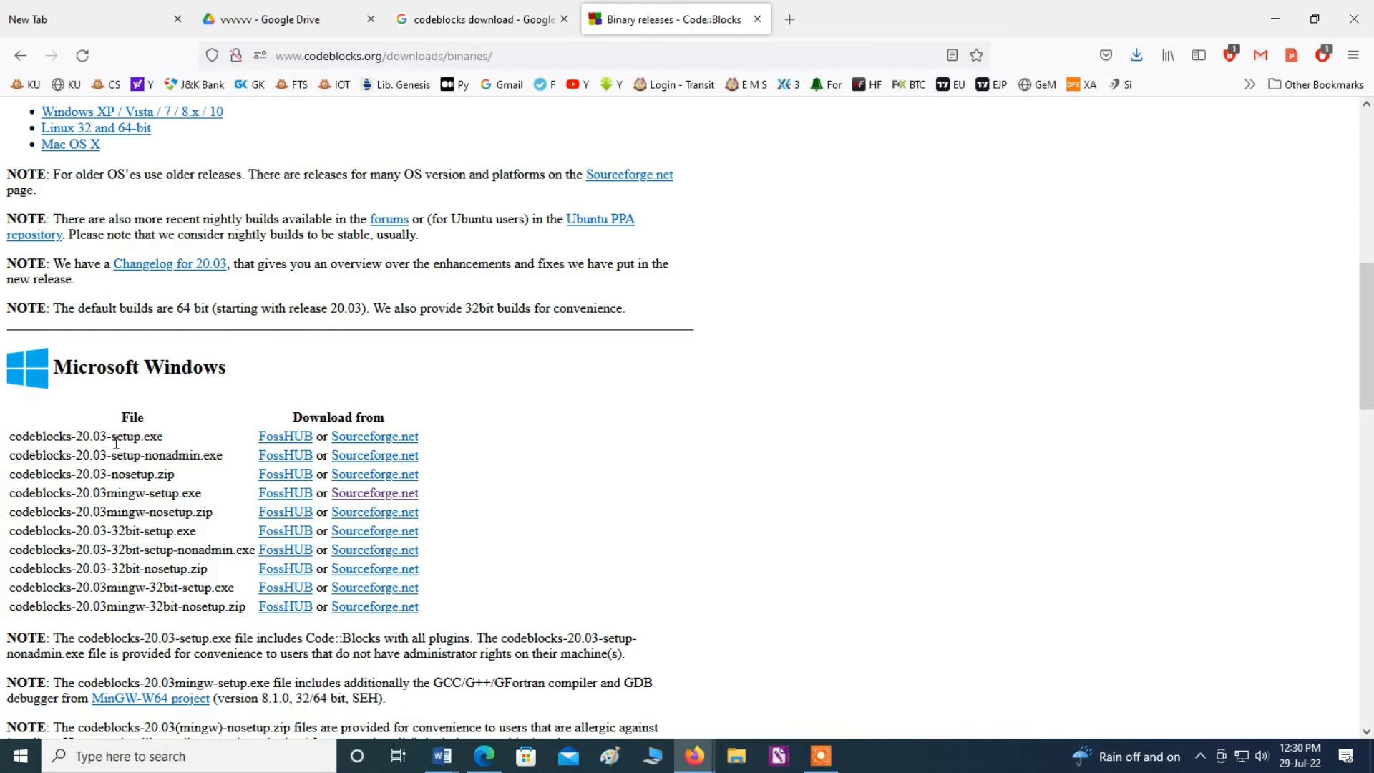
Download codeblocks-20.03mingw-setup.exe from Sourceforge.net.
{"action": "left_click_drag", "start_coordinate": [22, 439], "coordinate": [159, 437]}
{"action": "left_click", "coordinate": [158, 438]}
{"action": "left_click_drag", "start_coordinate": [105, 494], "coordinate": [147, 496]}
{"action": "left_click_drag", "start_coordinate": [164, 437], "coordinate": [10, 438]}
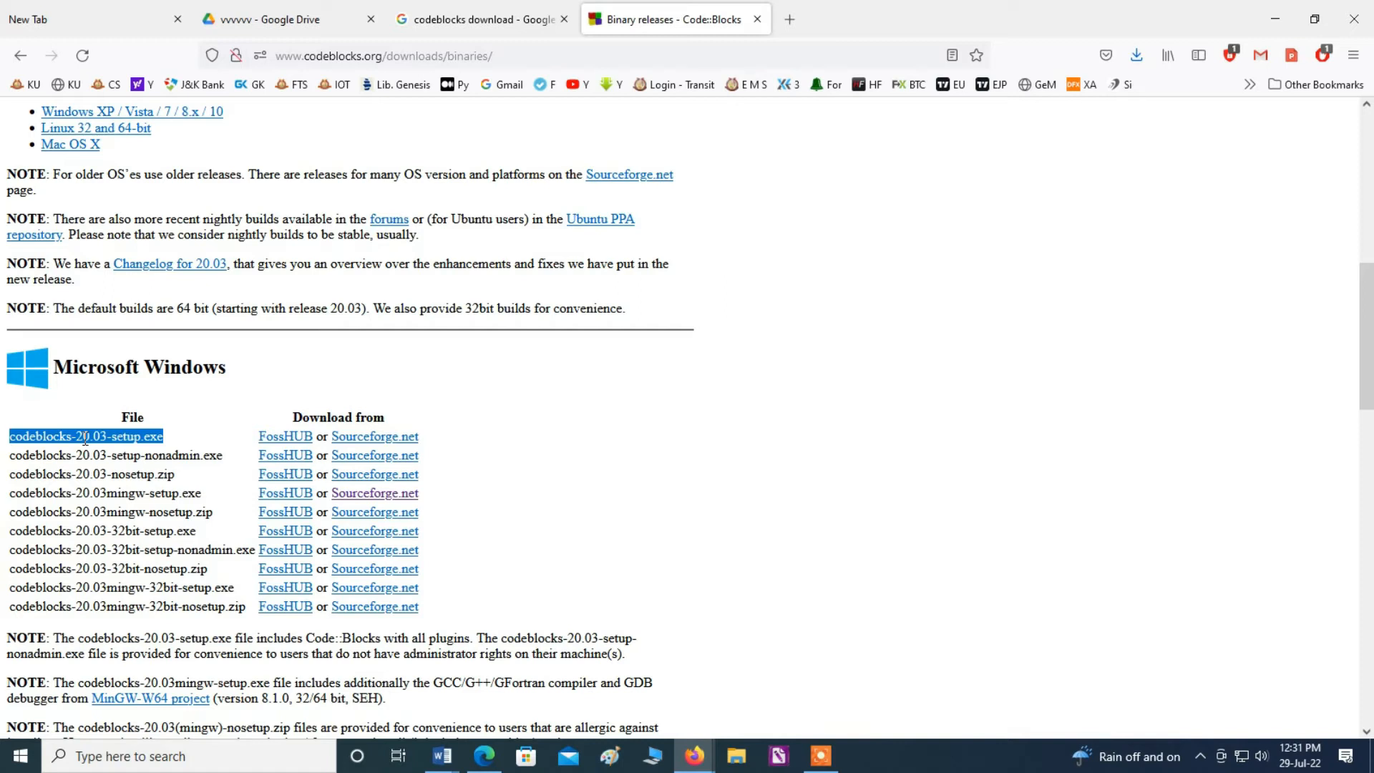
{"action": "left_click_drag", "start_coordinate": [136, 495], "coordinate": [189, 496]}
{"action": "double_click", "coordinate": [190, 494]}
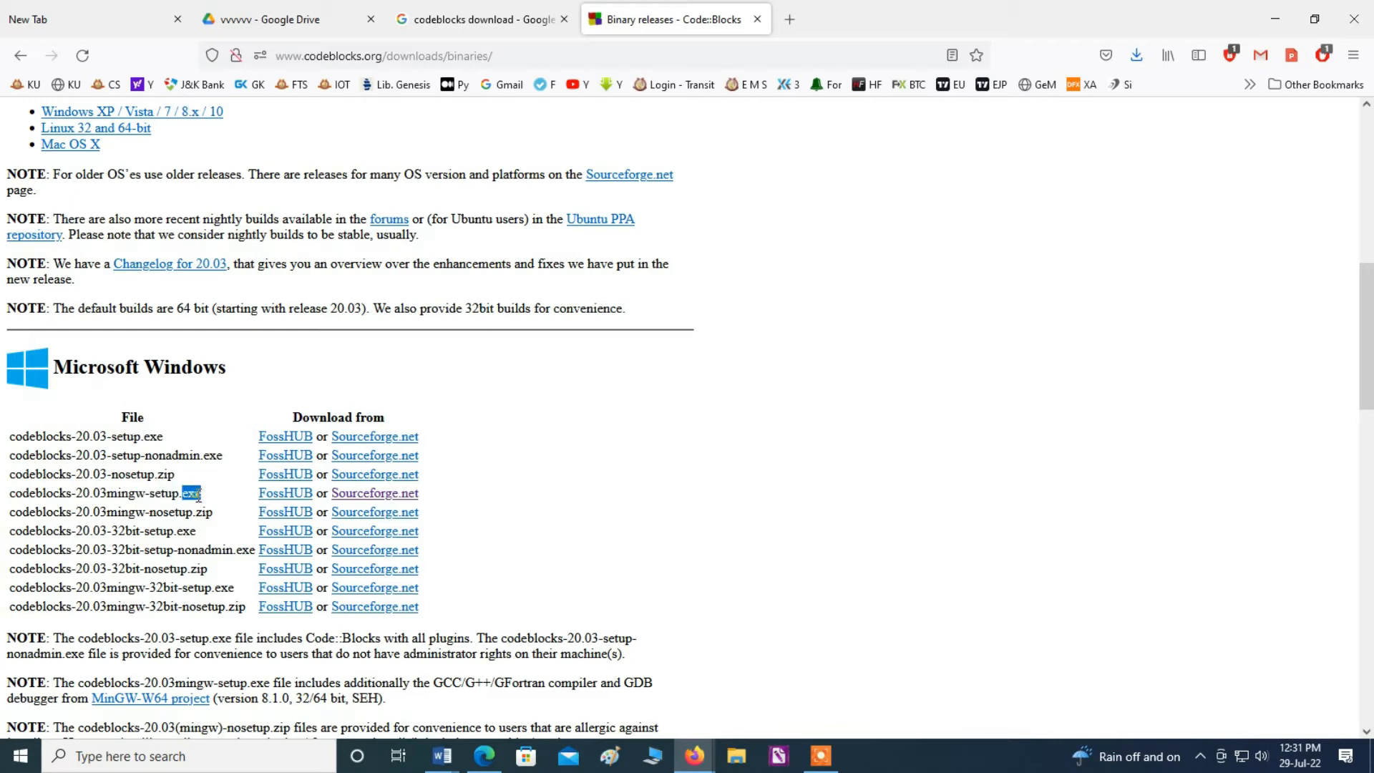
{"action": "left_click", "coordinate": [371, 494]}
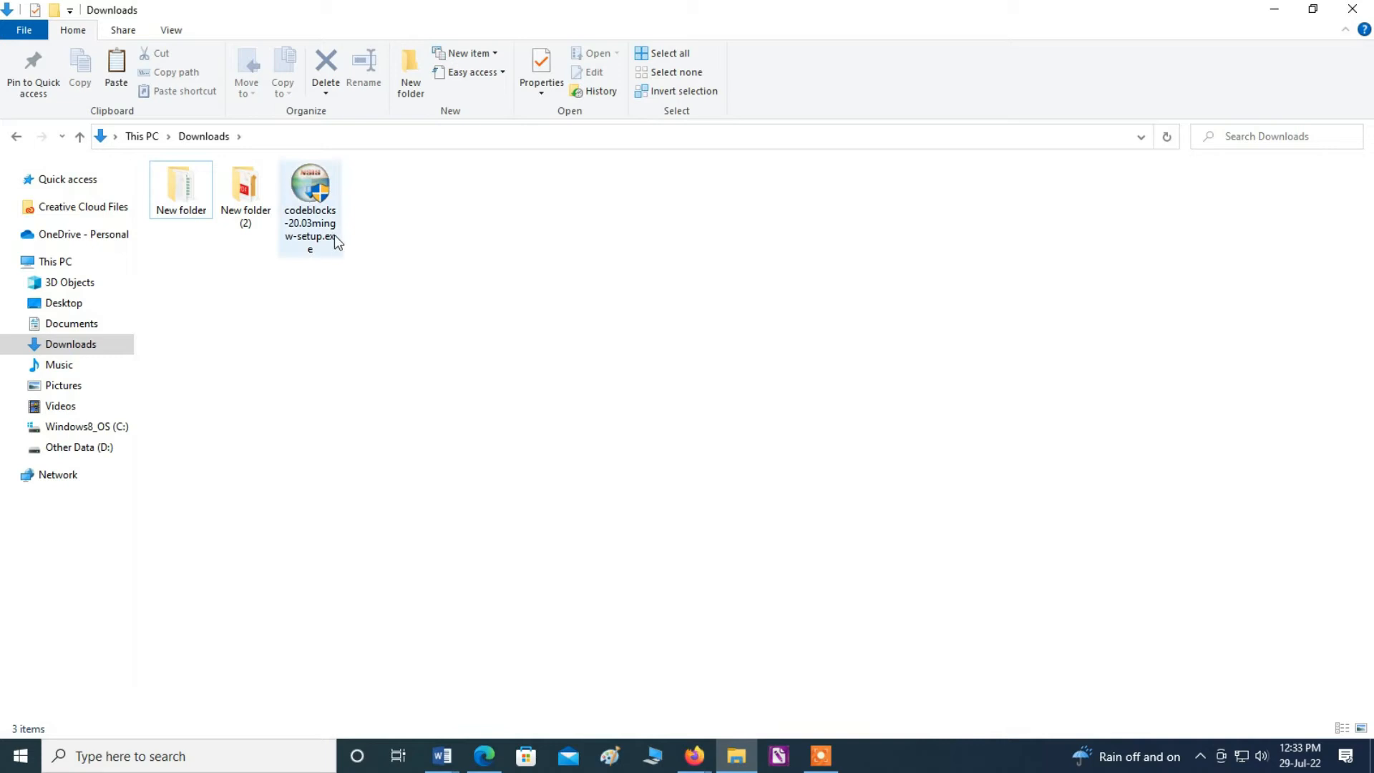
Run the downloaded Code::Blocks setup, accept the license, and install all components into C:\Program Files\CodeBlocks.
{"action": "left_click", "coordinate": [307, 192]}
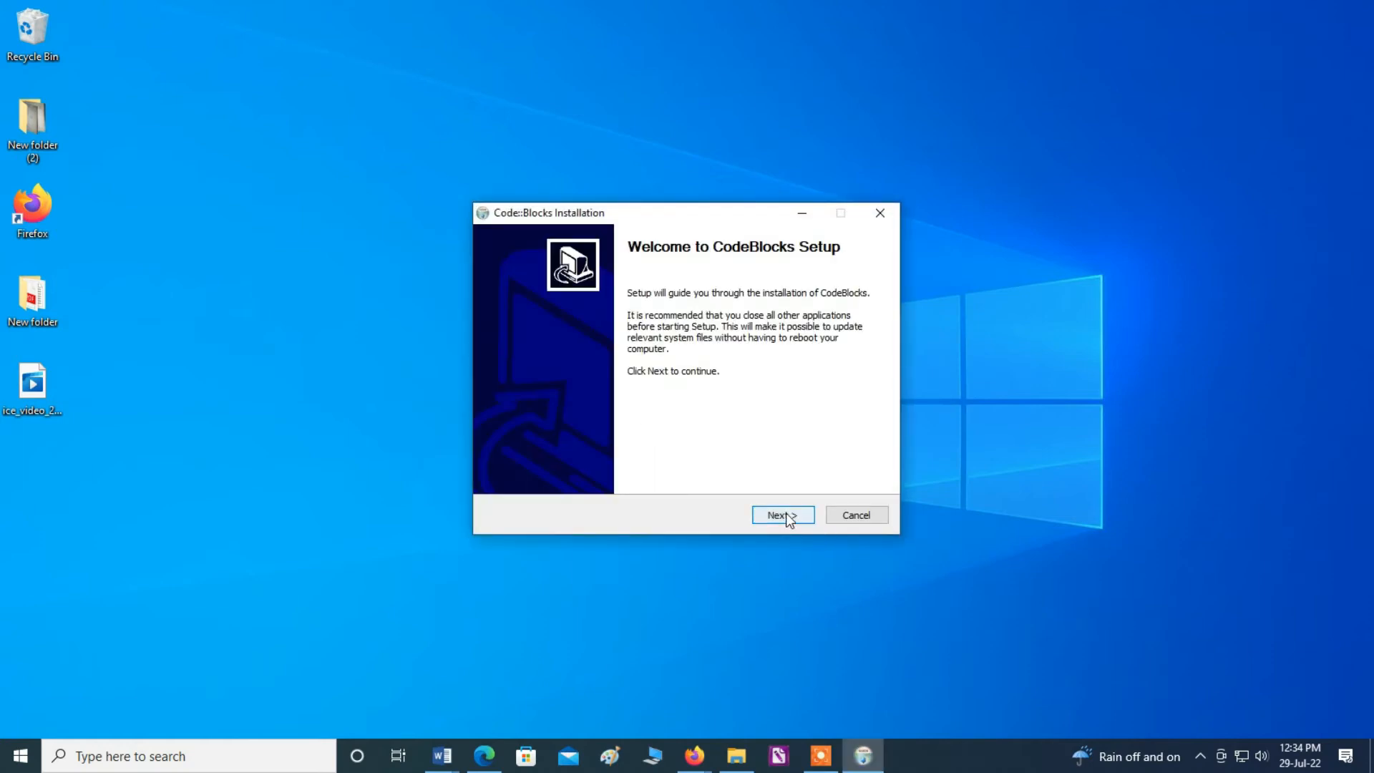
{"action": "left_click", "coordinate": [793, 516]}
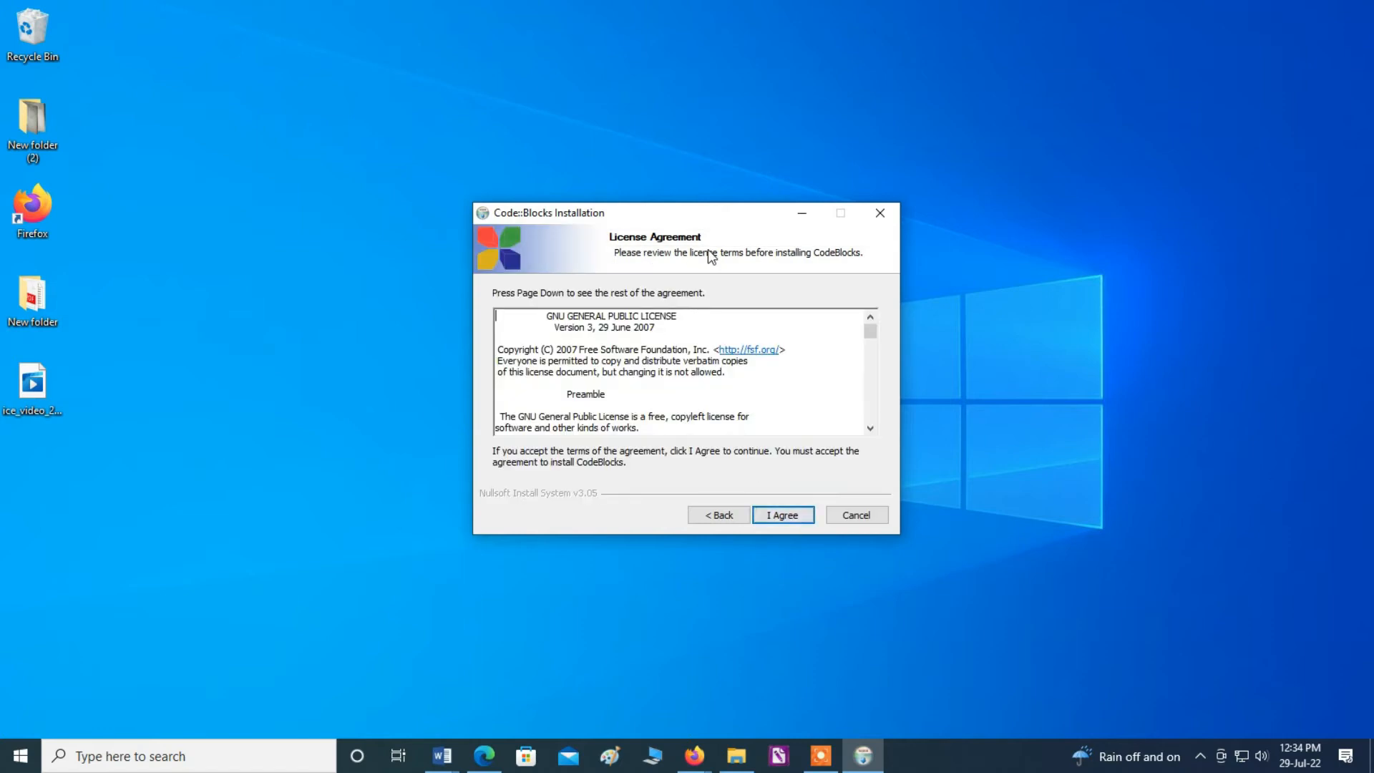
{"action": "left_click", "coordinate": [790, 521]}
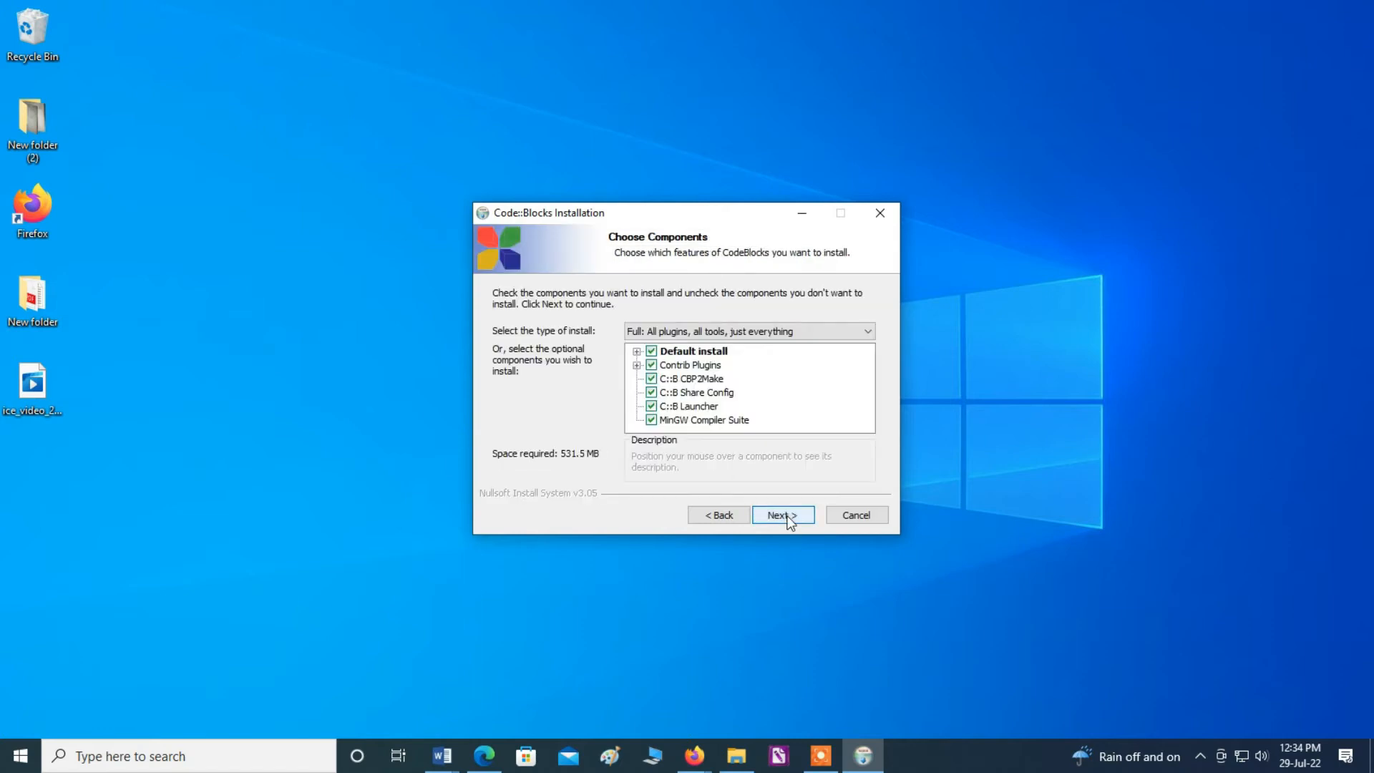
{"action": "left_click", "coordinate": [790, 520]}
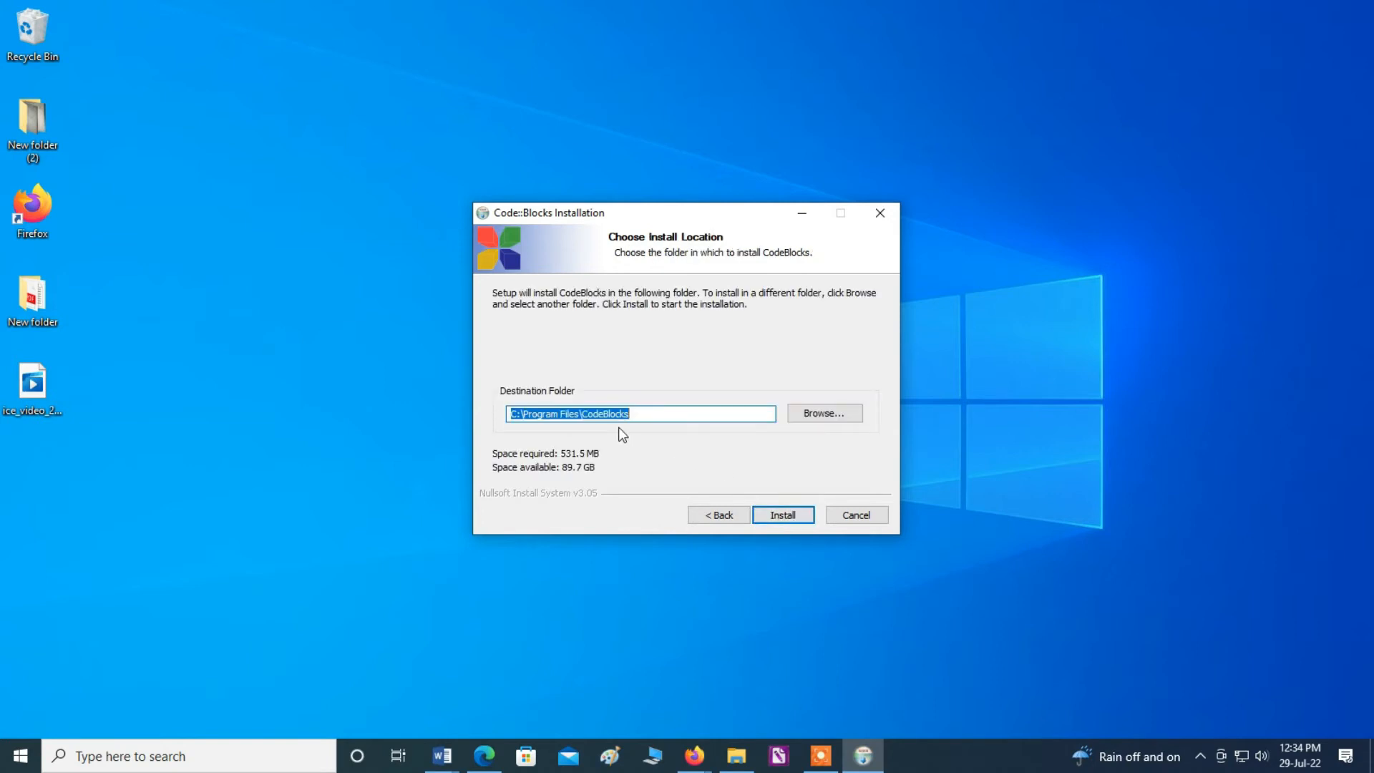
{"action": "left_click", "coordinate": [782, 516]}
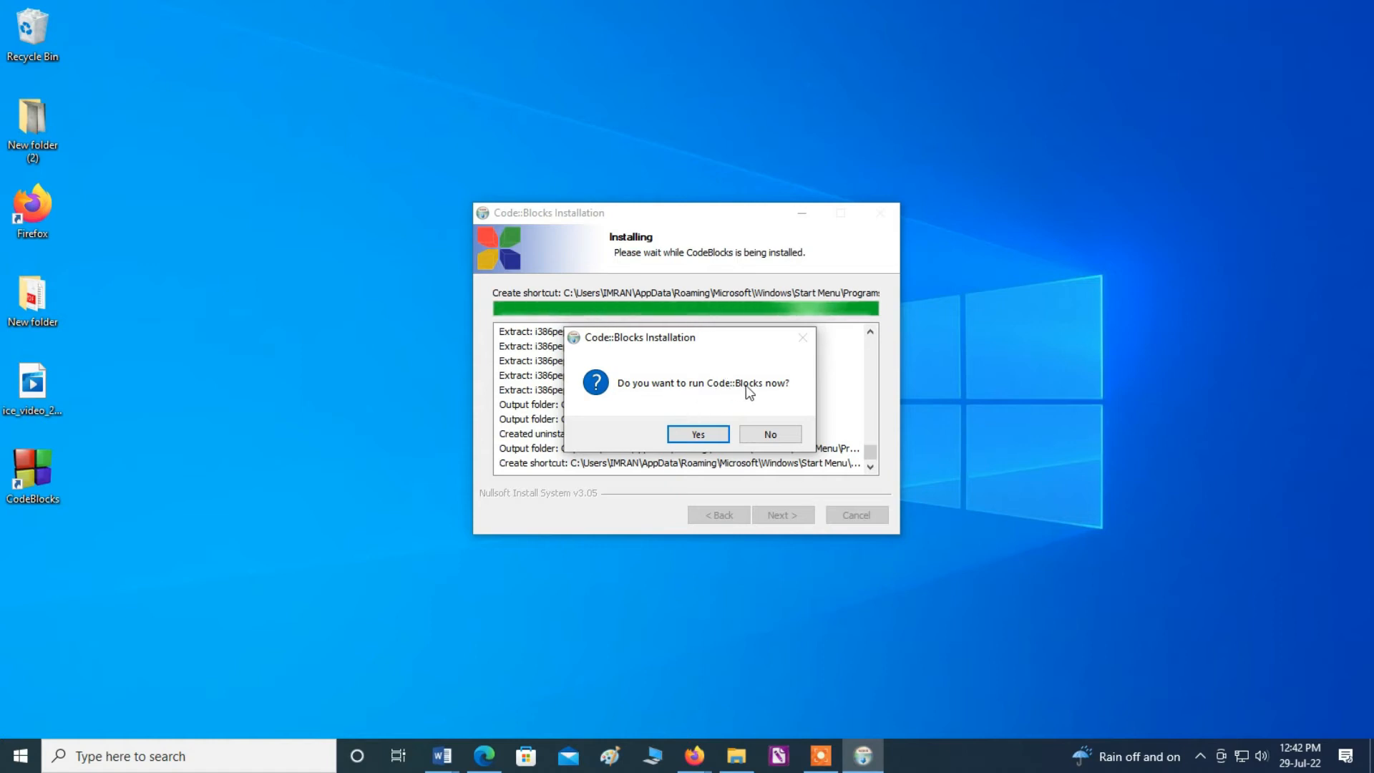
Choose to run Code::Blocks now and finish the installation wizard.
{"action": "left_click", "coordinate": [700, 435]}
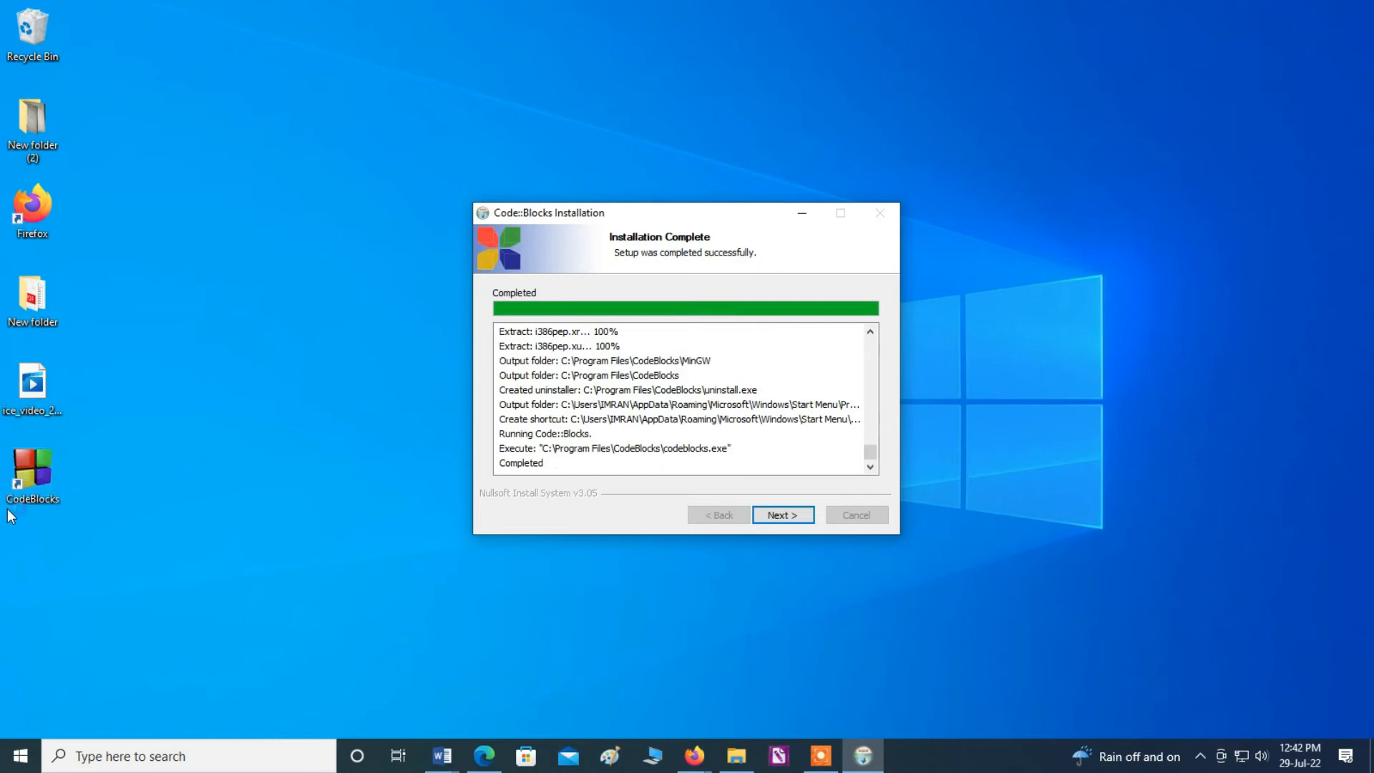
{"action": "left_click", "coordinate": [797, 515]}
{"action": "left_click", "coordinate": [797, 513]}
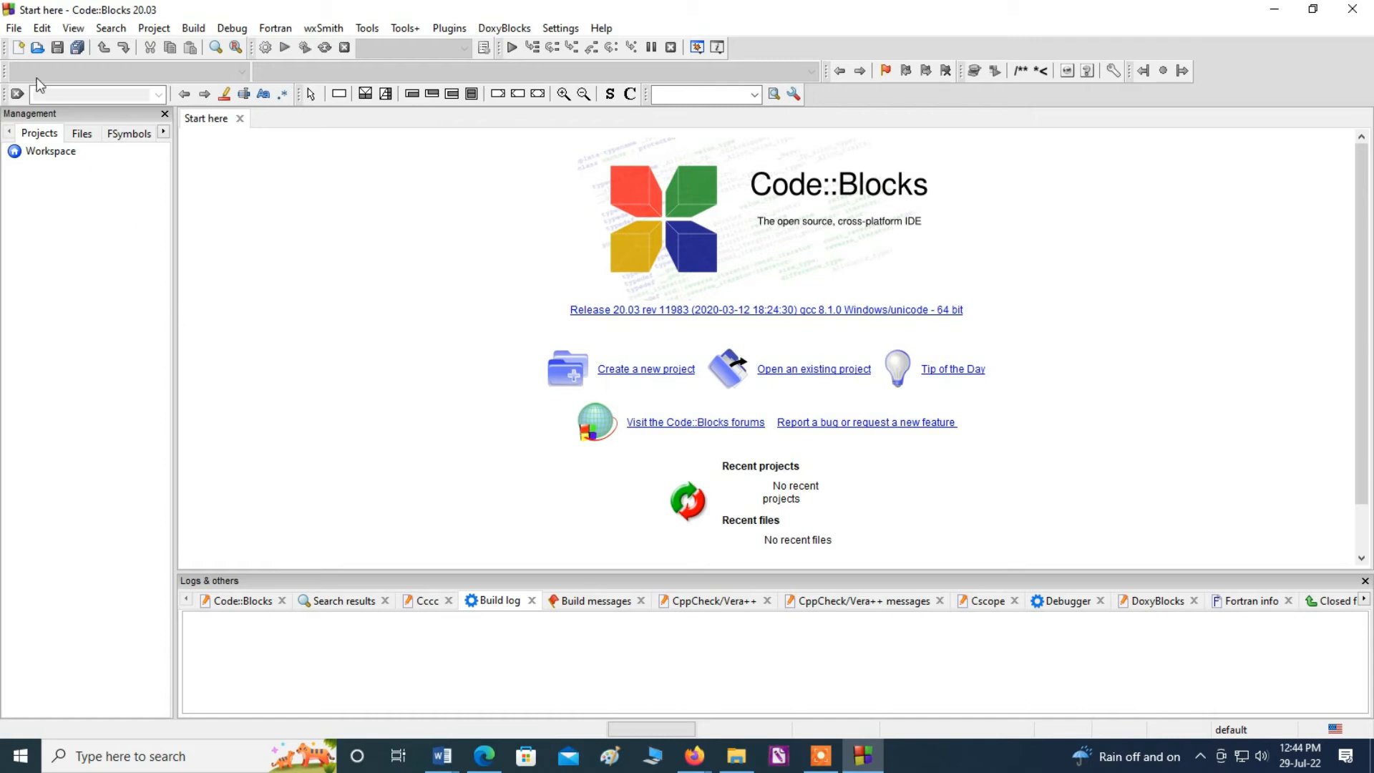
Start a new project from the Console application template with C++ as the language.
{"action": "left_click", "coordinate": [18, 31]}
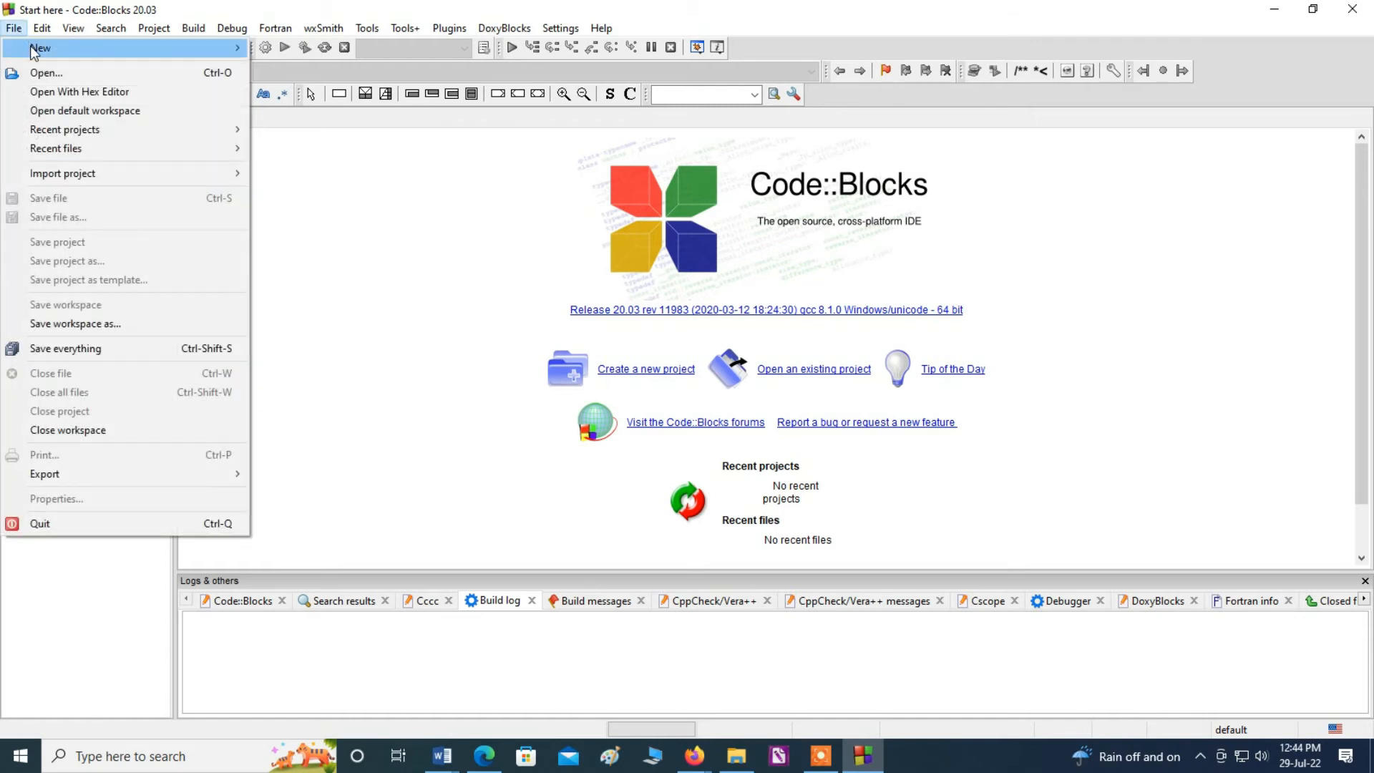
{"action": "mouse_move", "coordinate": [81, 46]}
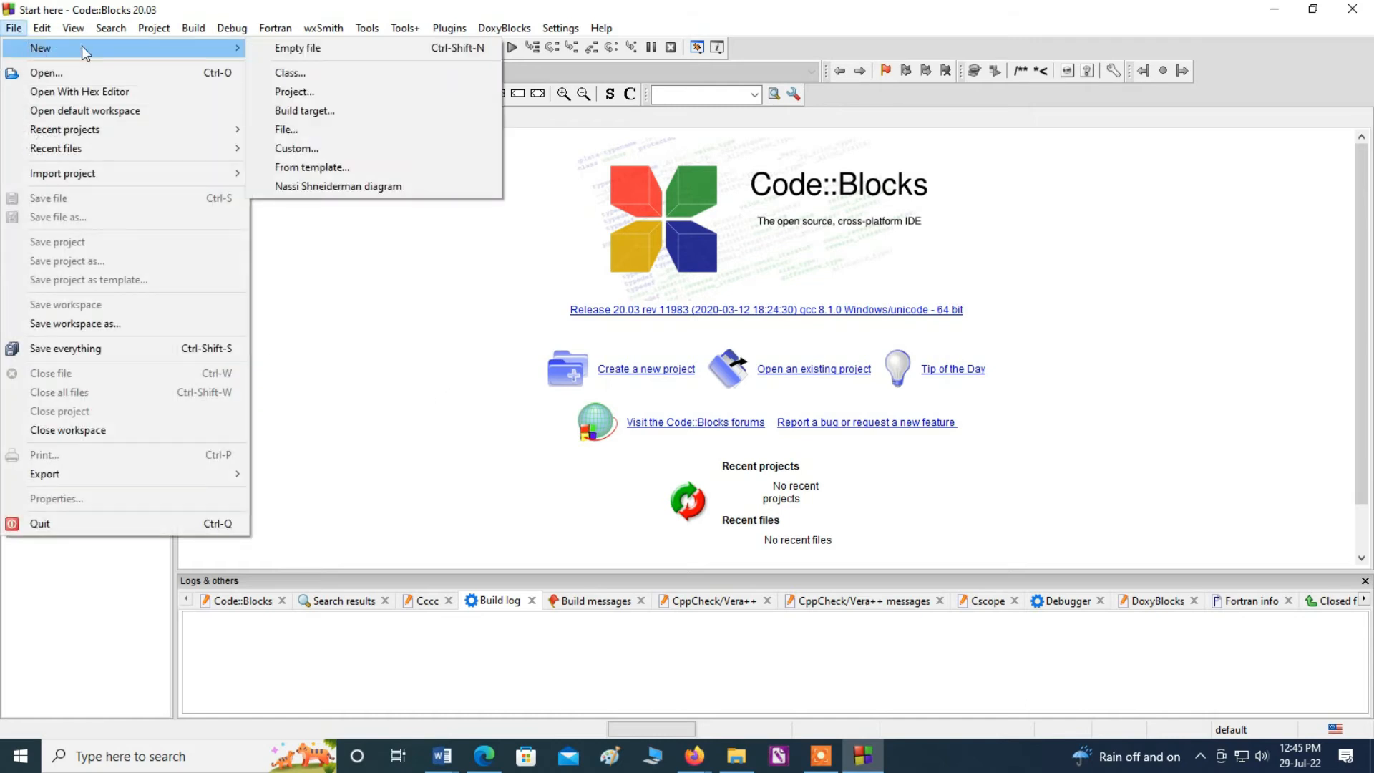
{"action": "left_click", "coordinate": [325, 98]}
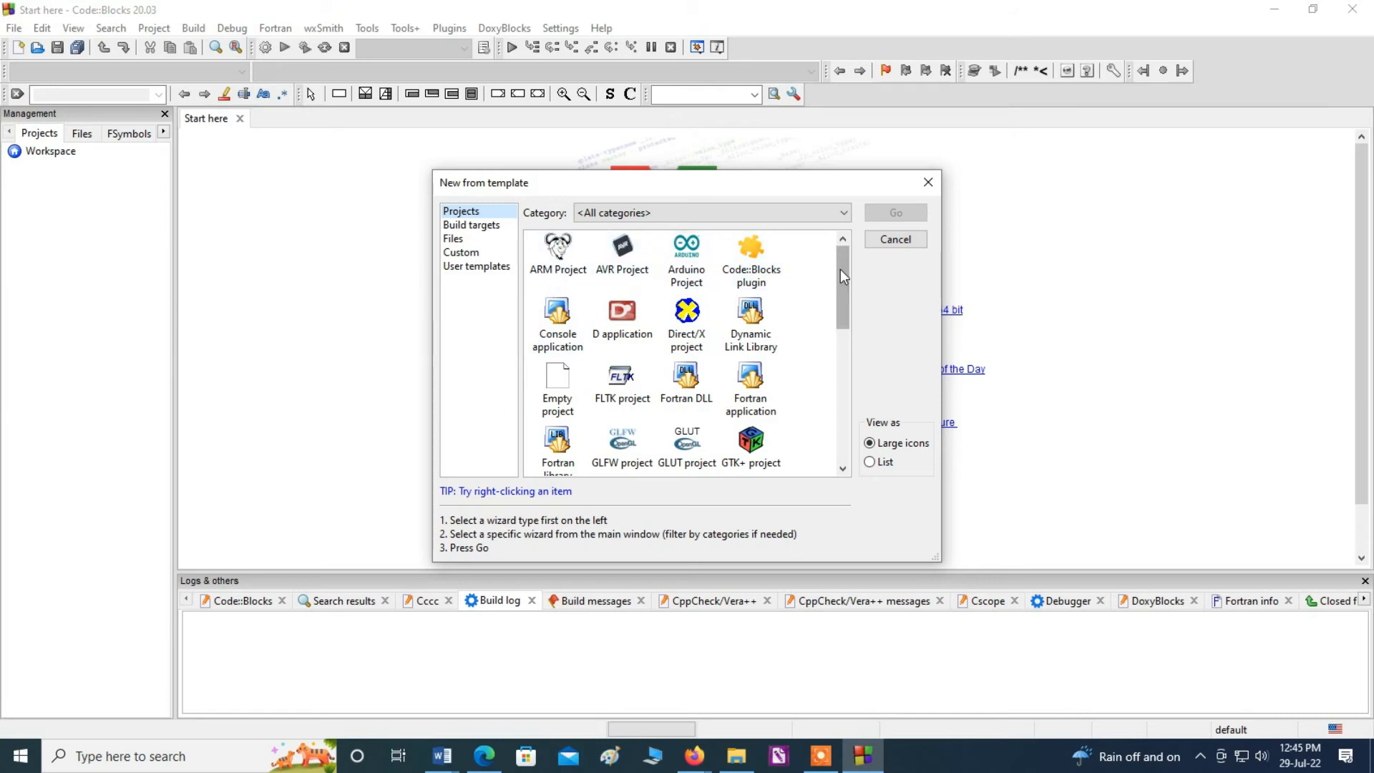
{"action": "mouse_move", "coordinate": [842, 269]}
{"action": "left_mouse_down"}
{"action": "mouse_move", "coordinate": [850, 417]}
{"action": "mouse_move", "coordinate": [856, 250]}
{"action": "left_mouse_up"}
{"action": "left_click", "coordinate": [563, 322]}
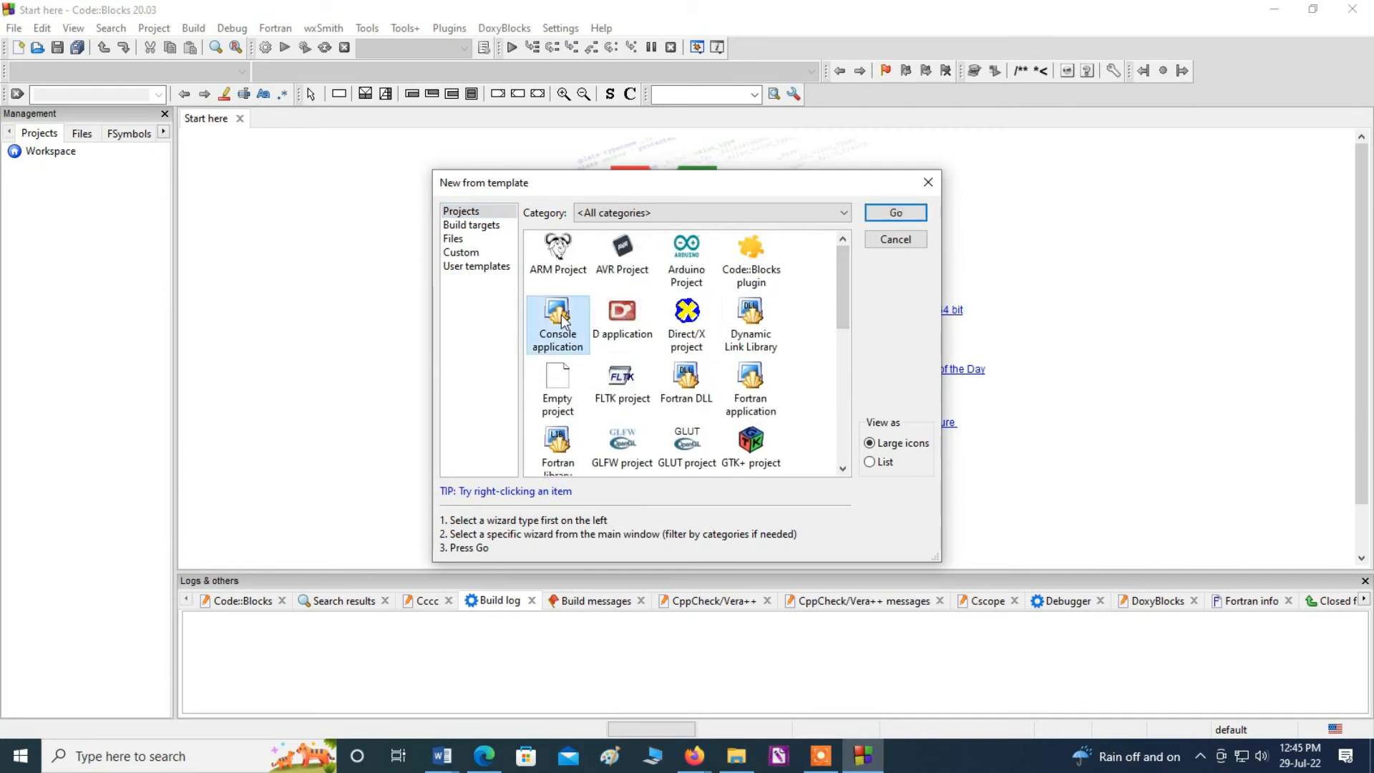
{"action": "left_click", "coordinate": [898, 213]}
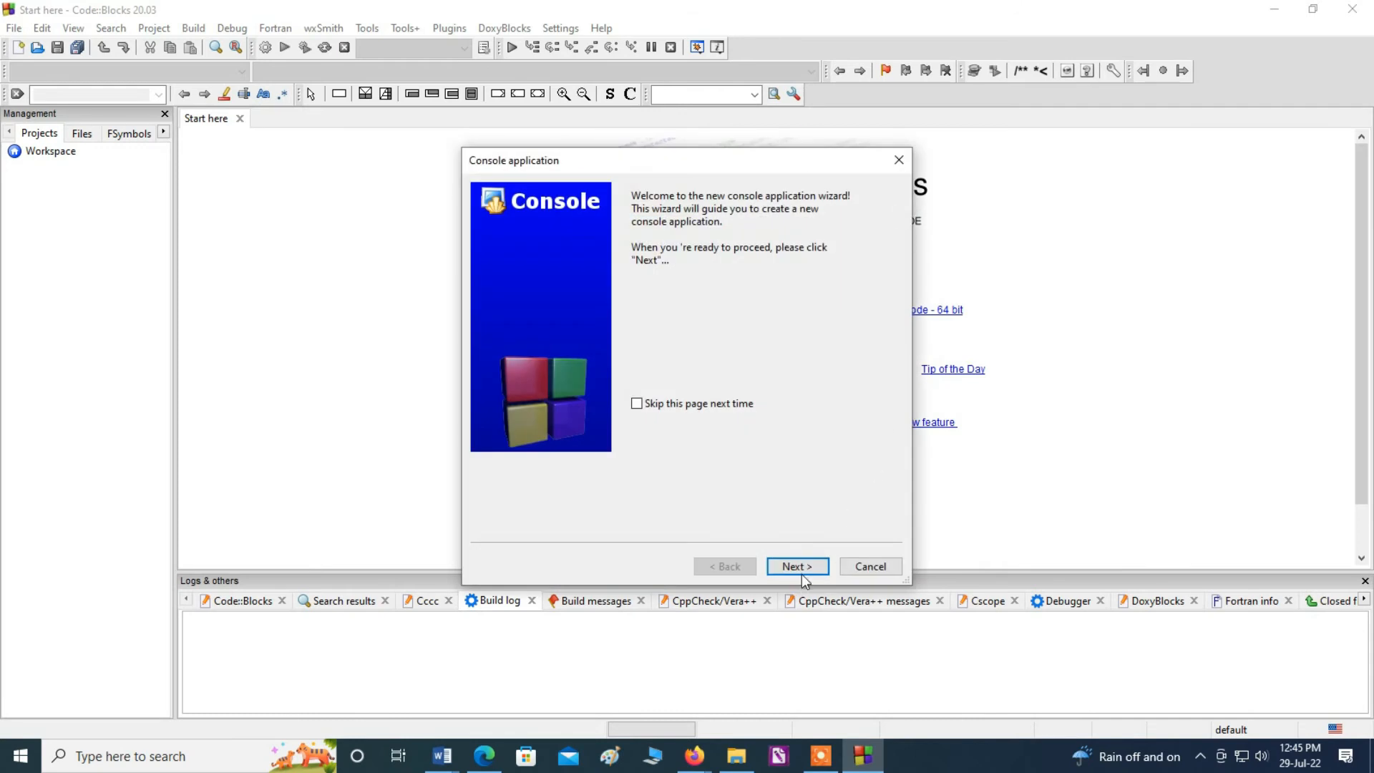
{"action": "left_click", "coordinate": [803, 570]}
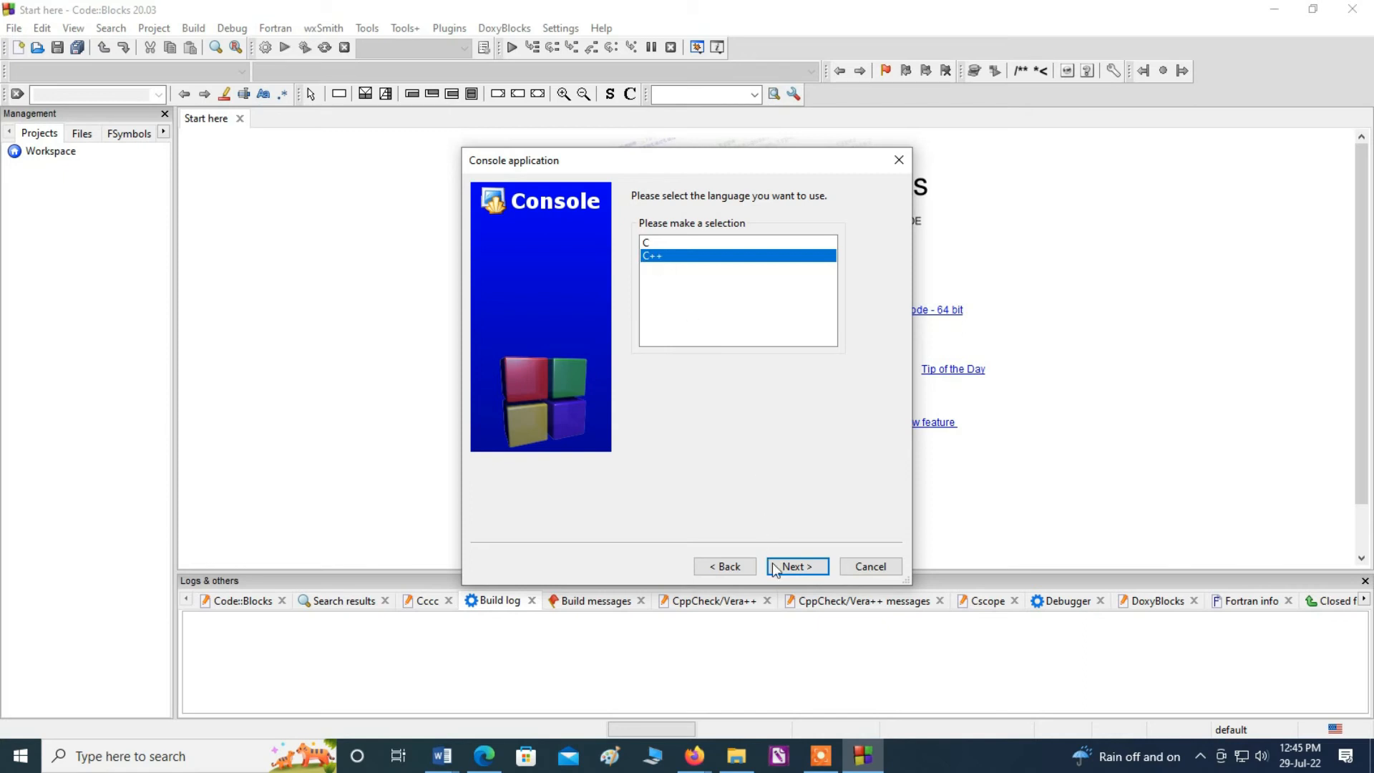
{"action": "left_click", "coordinate": [803, 570]}
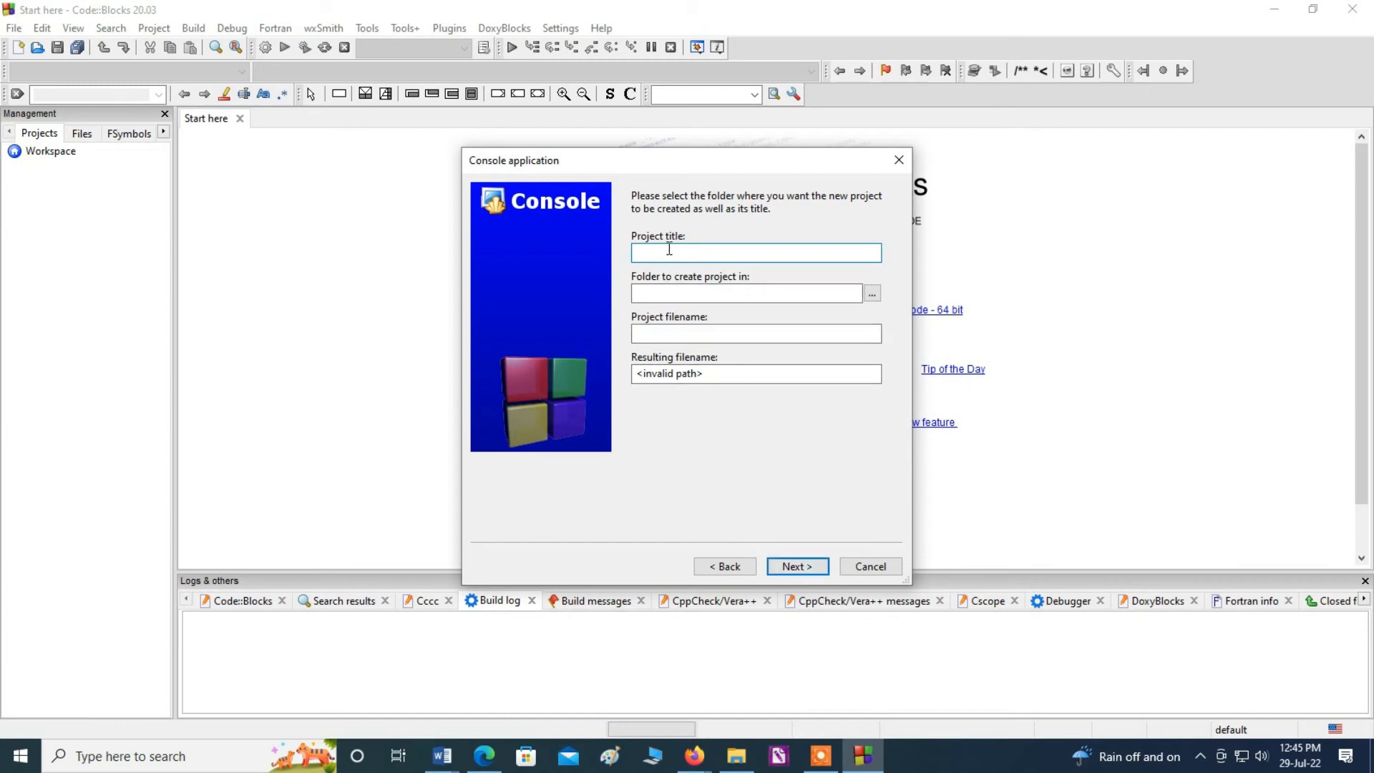
Title the new project "first project" and choose the Documents folder as the location to create it in.
{"action": "type", "text": "first project"}
{"action": "left_click", "coordinate": [657, 293]}
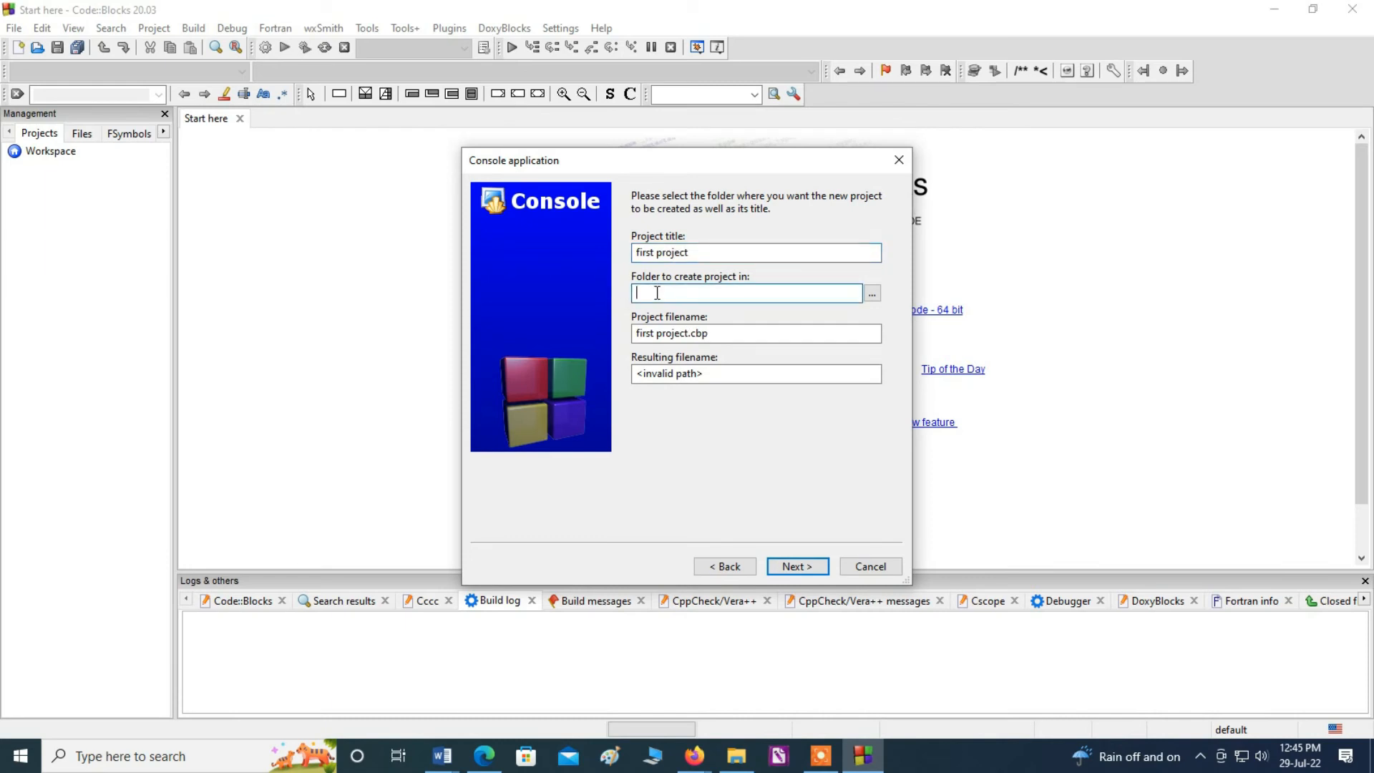
{"action": "left_click", "coordinate": [872, 294]}
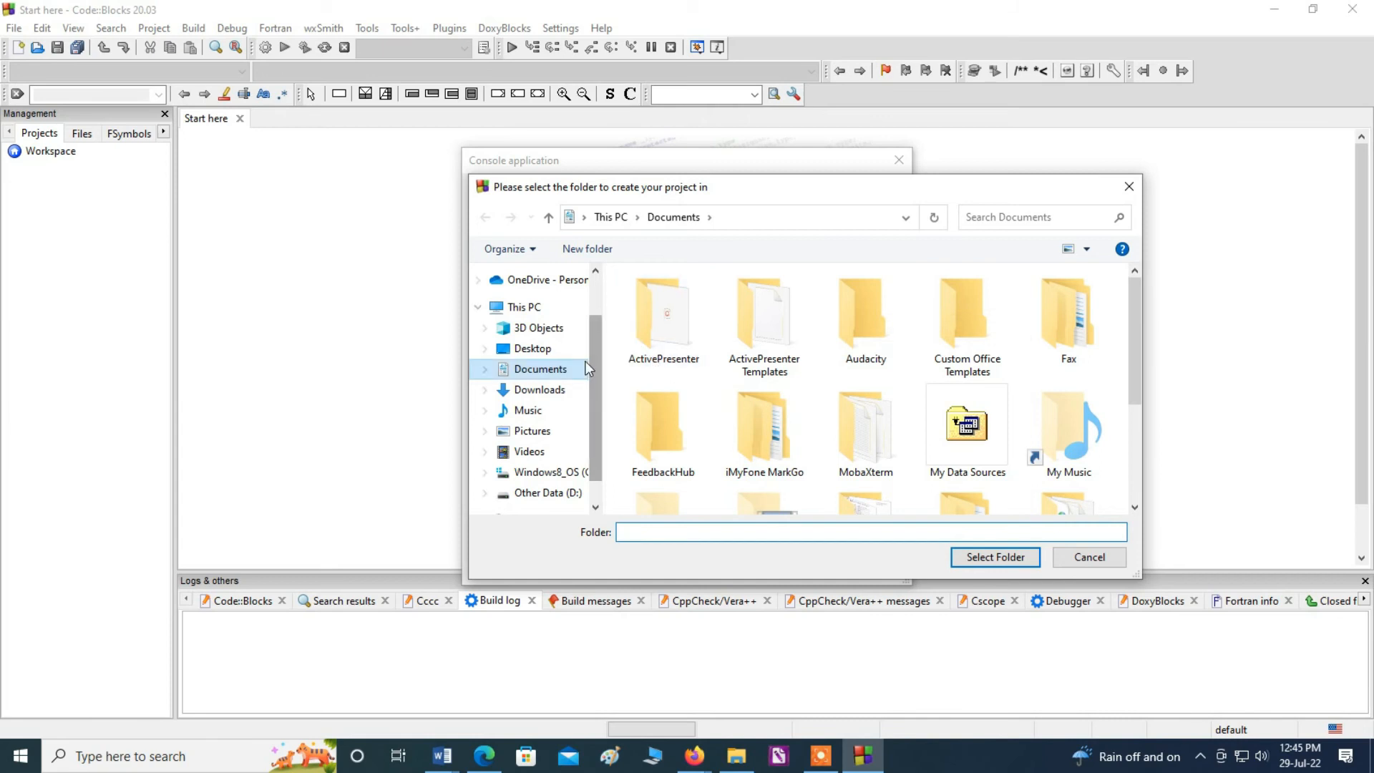
{"action": "left_click", "coordinate": [545, 371]}
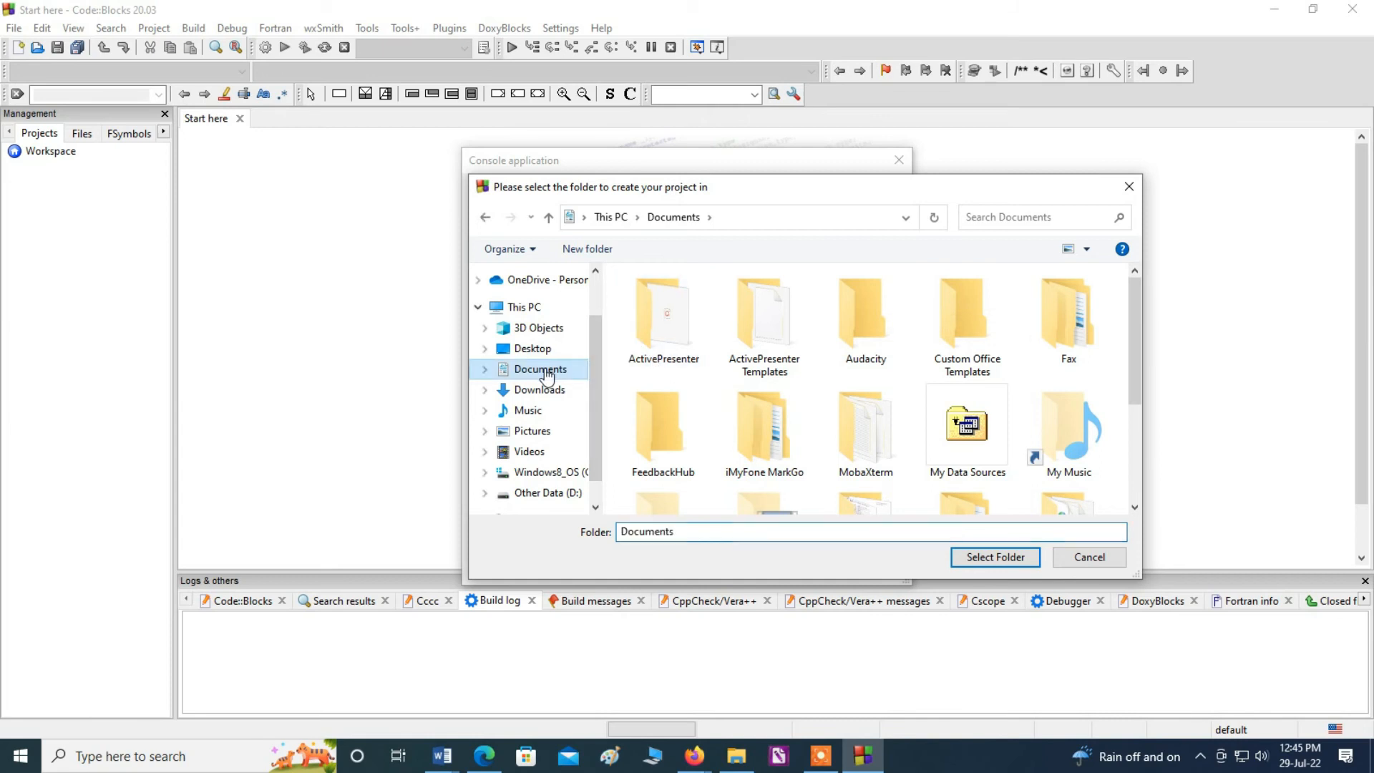
{"action": "left_click", "coordinate": [984, 555]}
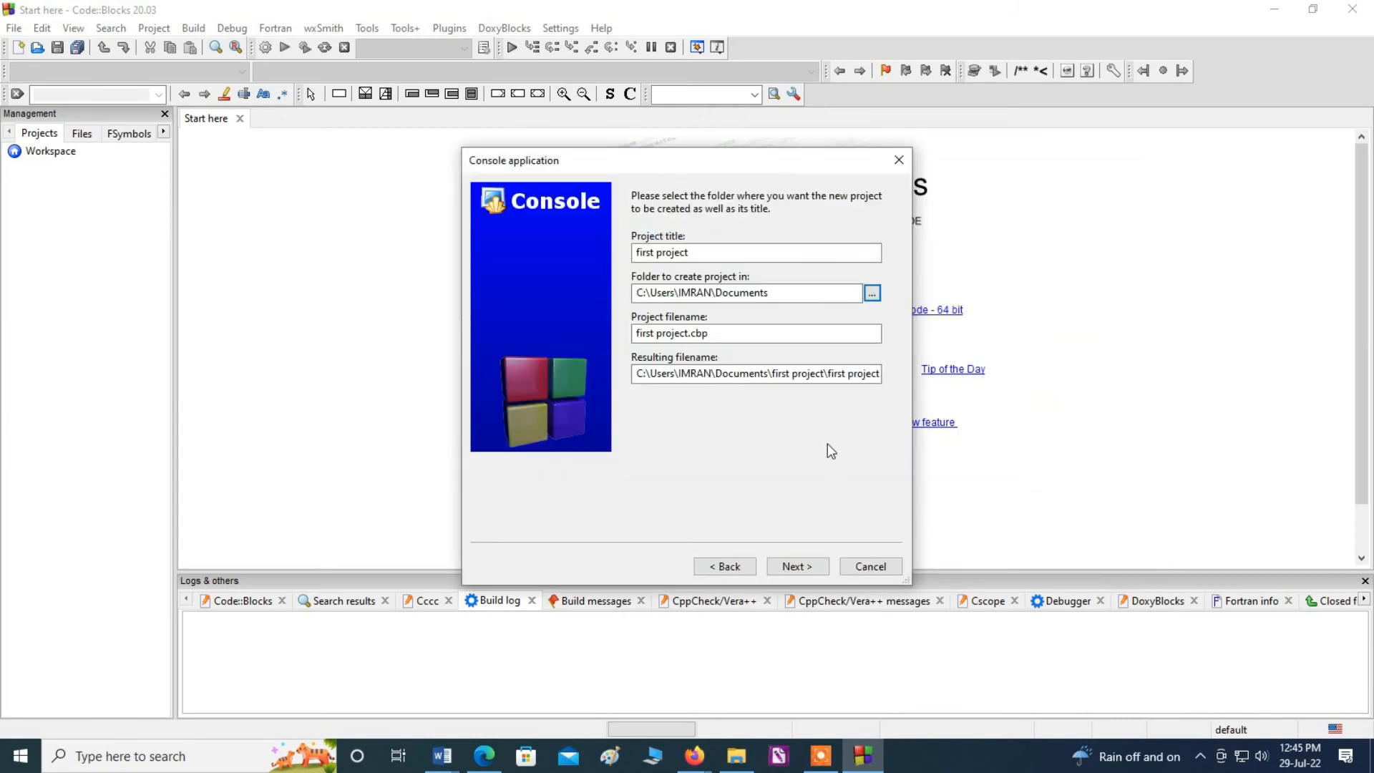
{"action": "left_click", "coordinate": [803, 565]}
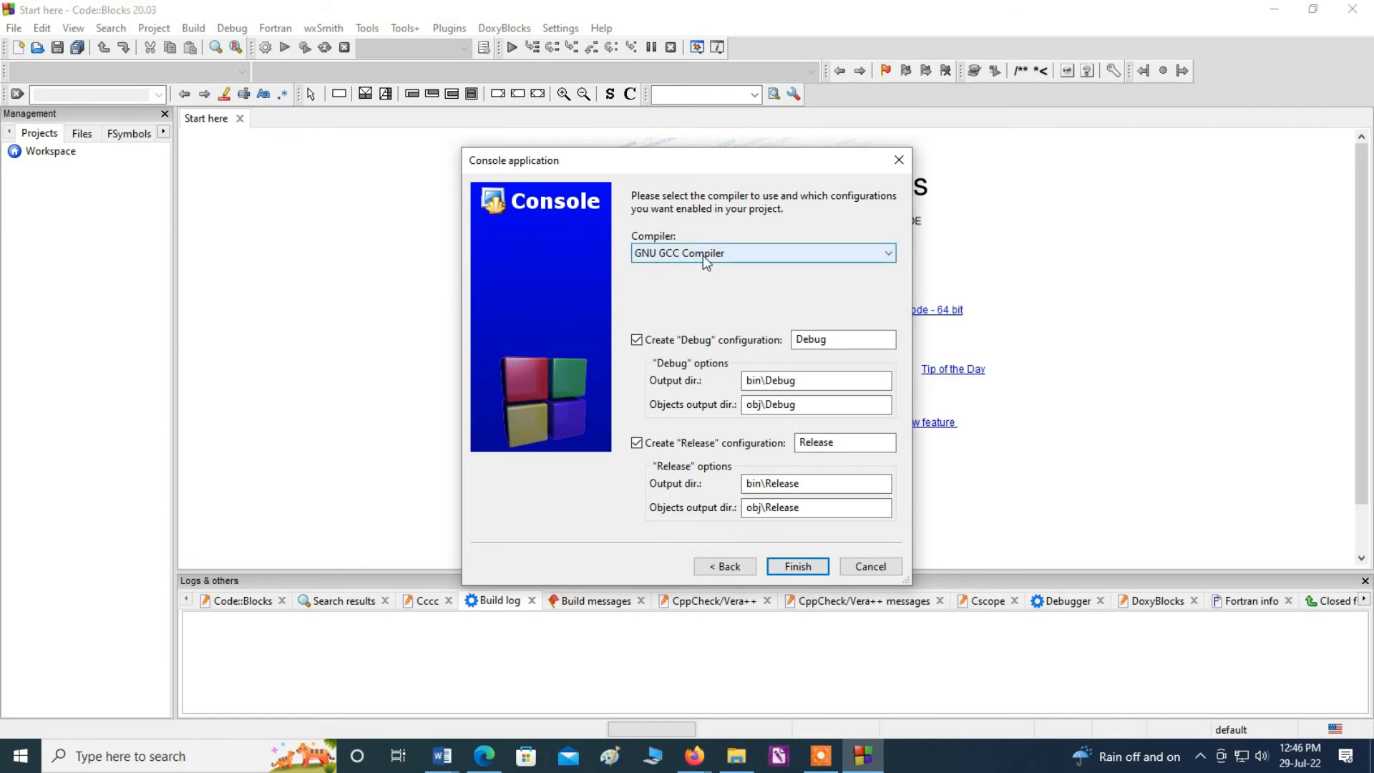
Create the project with the GNU GCC Compiler and both the Debug and Release configurations enabled.
{"action": "left_click", "coordinate": [741, 259]}
{"action": "left_click", "coordinate": [742, 259]}
{"action": "left_click", "coordinate": [798, 567]}
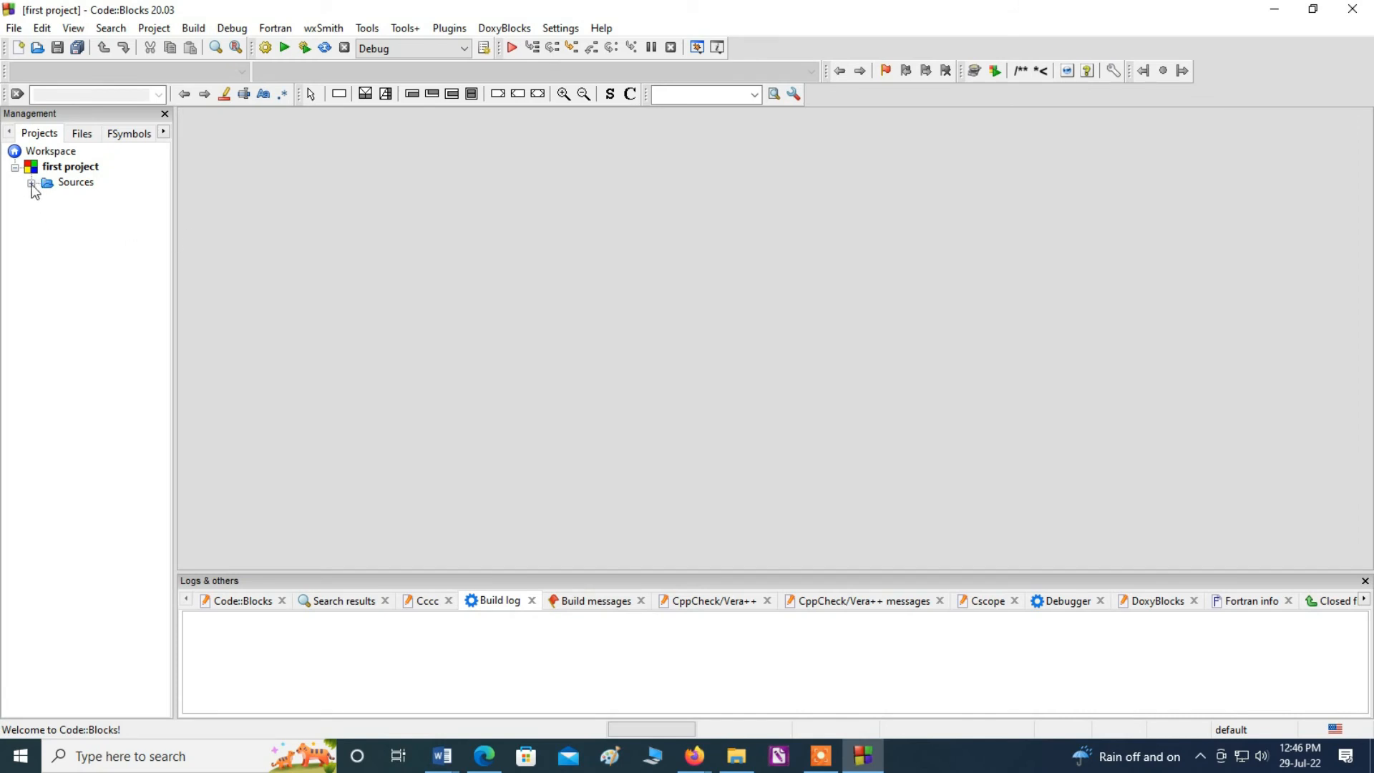
Open main.cpp from the project's Sources folder and enlarge the code text in the editor.
{"action": "double_click", "coordinate": [75, 184]}
{"action": "double_click", "coordinate": [86, 201]}
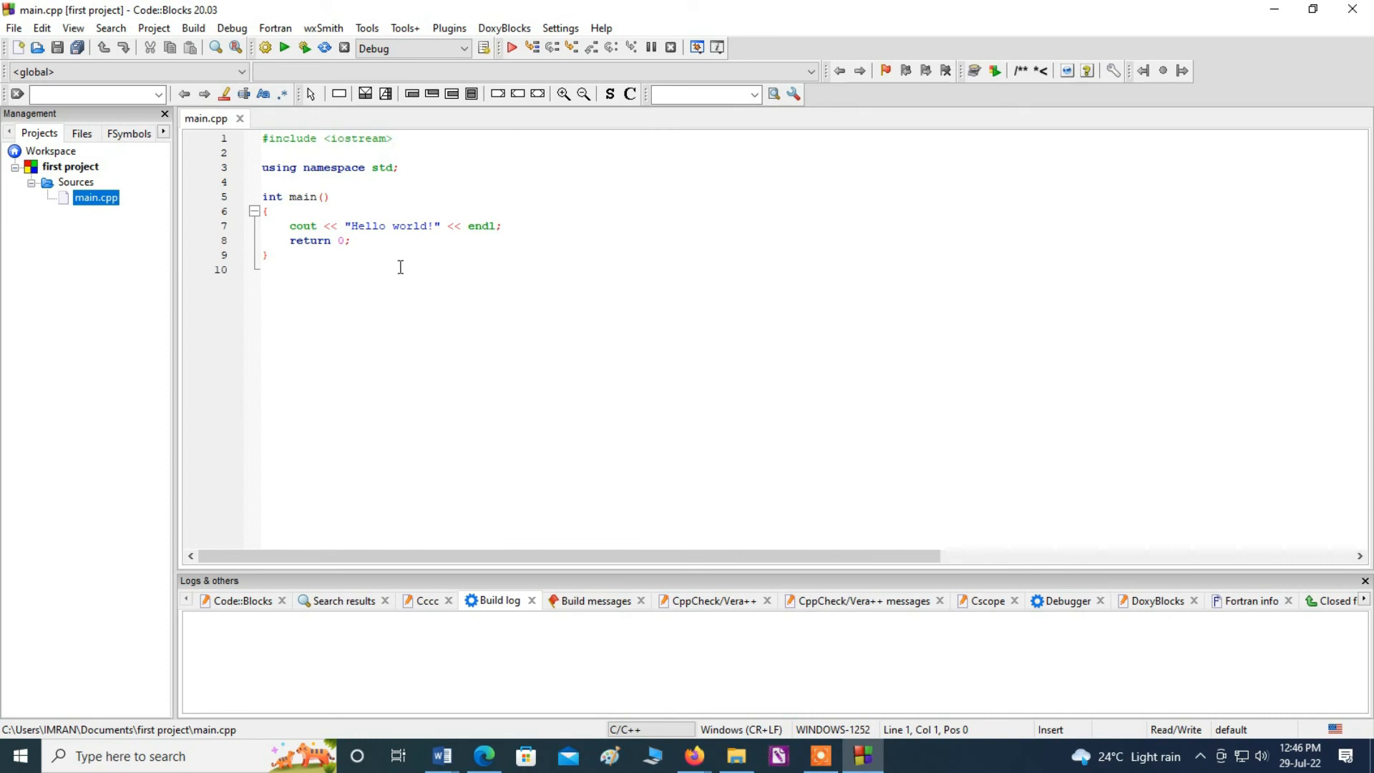
{"action": "scroll", "coordinate": [402, 267], "scroll_direction": "up", "scroll_amount": 5}
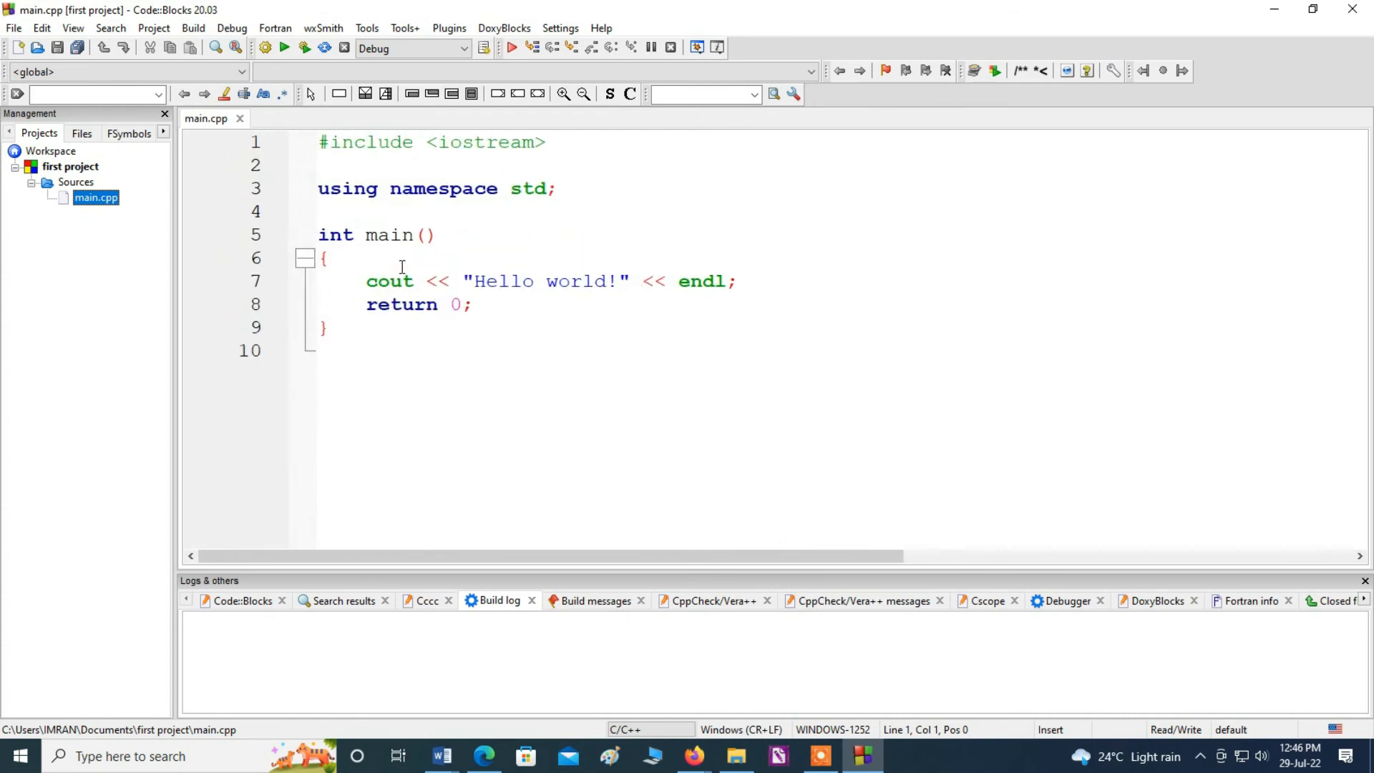
{"action": "scroll", "coordinate": [402, 267], "scroll_direction": "down", "scroll_amount": 2}
{"action": "left_click", "coordinate": [479, 273]}
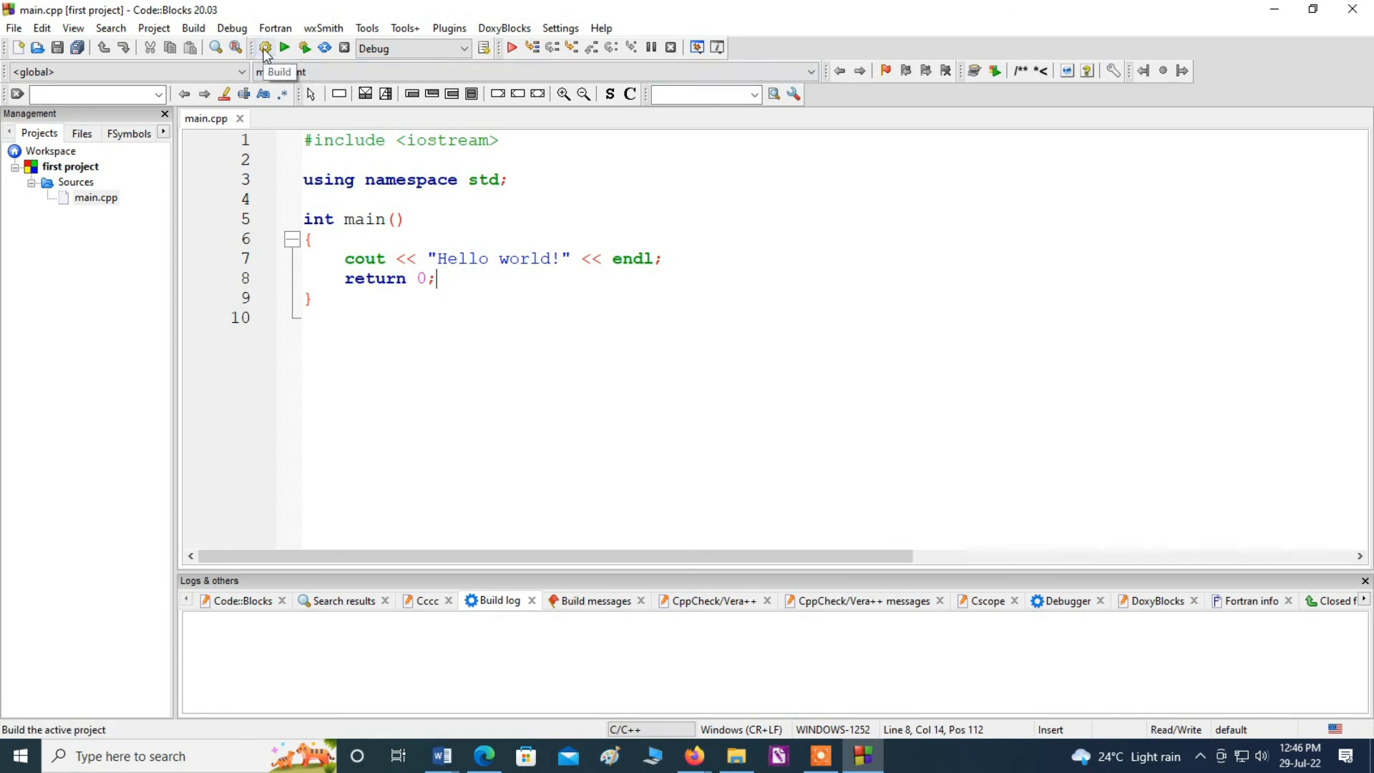
Build the first project and check the build log for errors and warnings.
{"action": "left_click", "coordinate": [200, 32]}
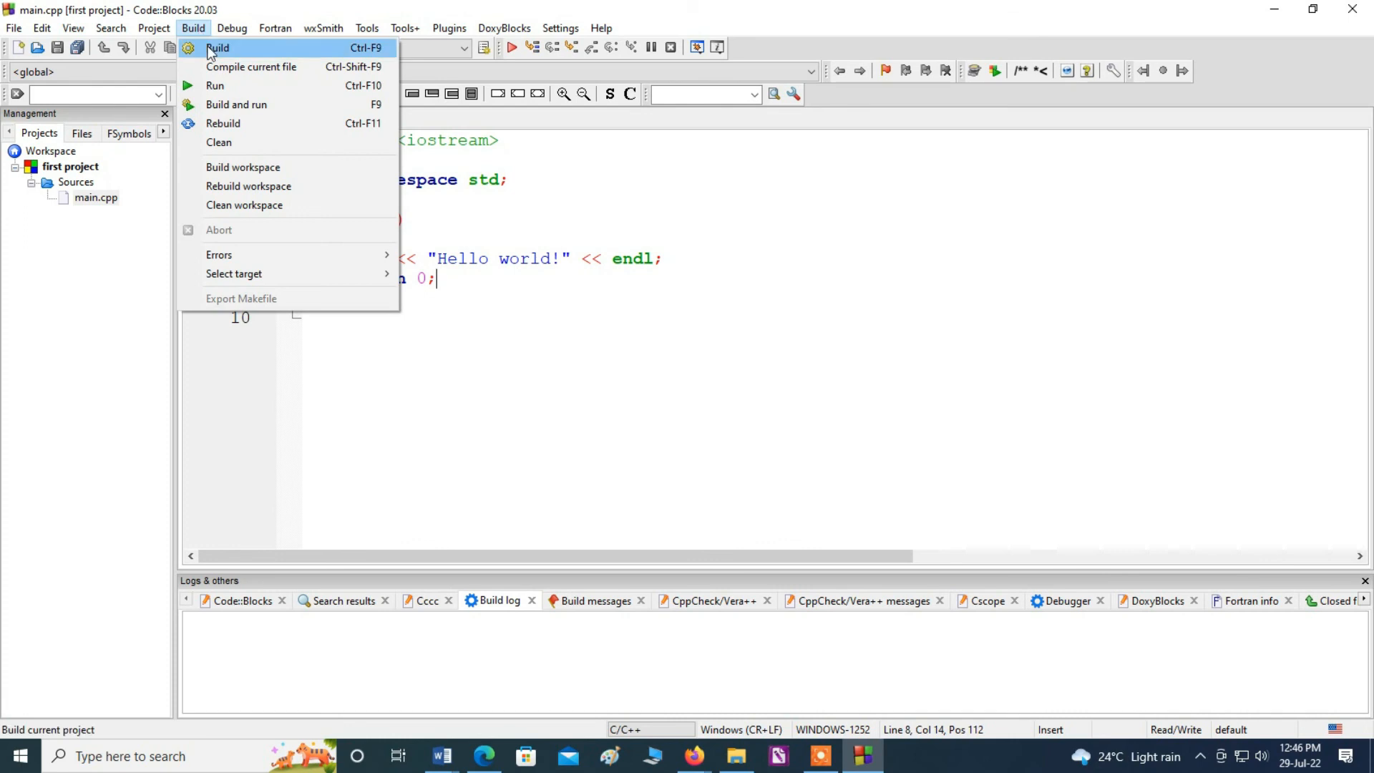
{"action": "left_click", "coordinate": [209, 47]}
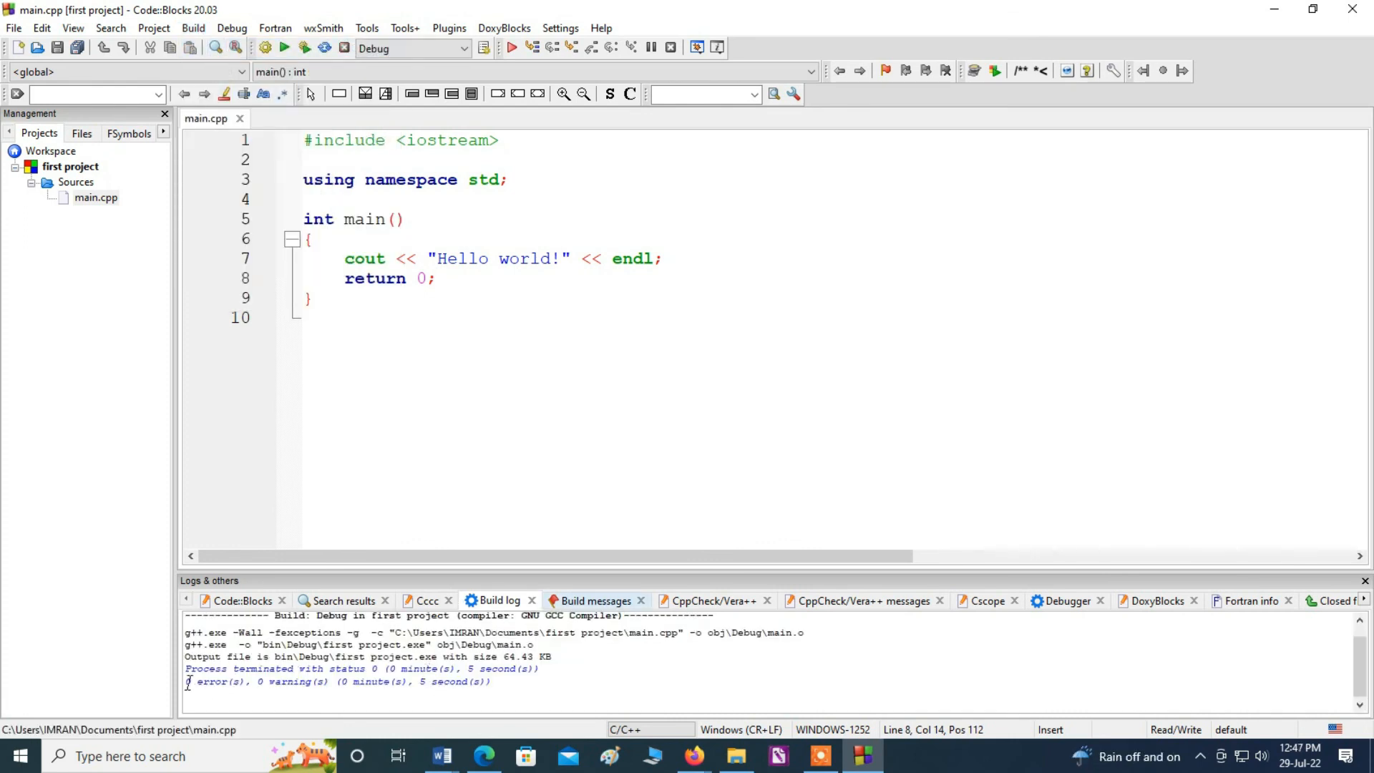
{"action": "left_click_drag", "start_coordinate": [188, 677], "coordinate": [387, 677]}
{"action": "left_click", "coordinate": [217, 683]}
{"action": "left_click", "coordinate": [387, 677]}
Run the built program and check its output in the console window.
{"action": "left_click", "coordinate": [285, 49]}
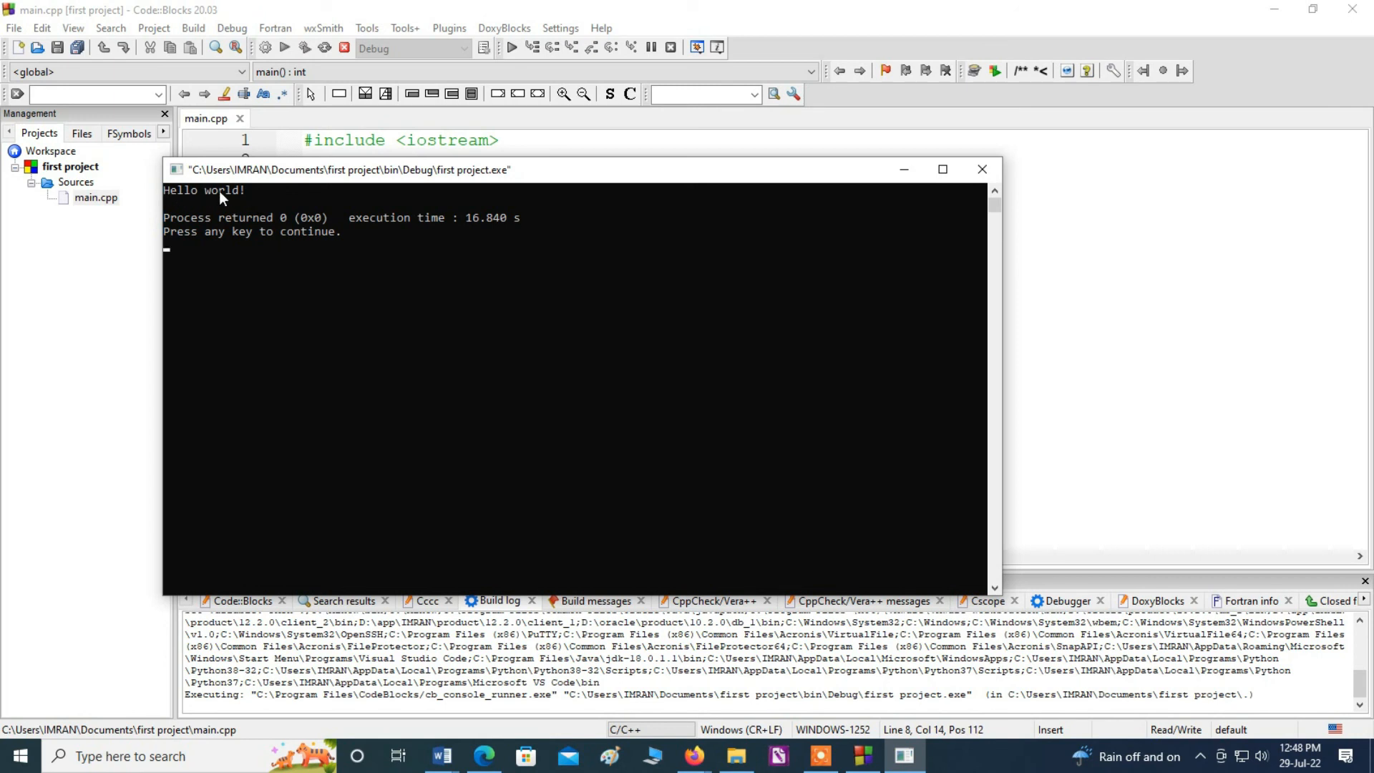
{"action": "left_click", "coordinate": [311, 215]}
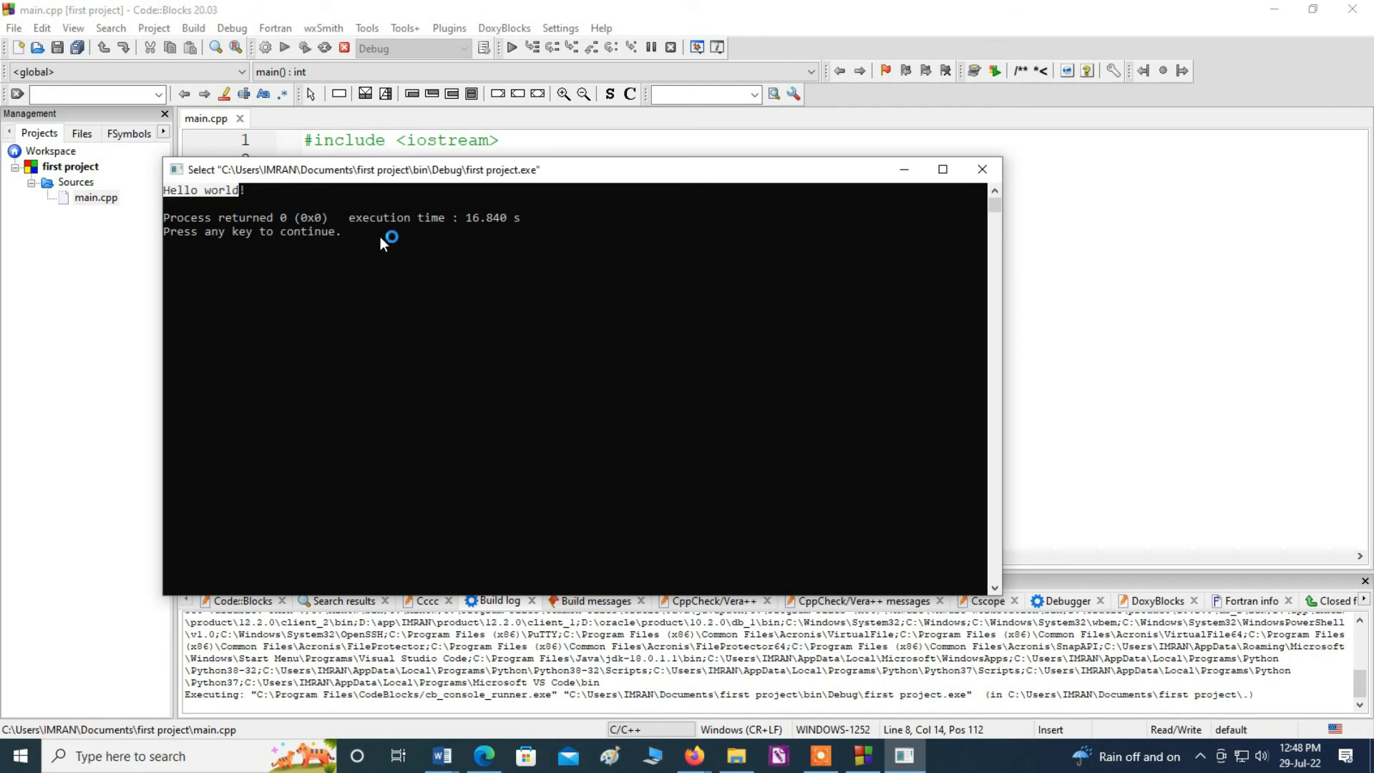